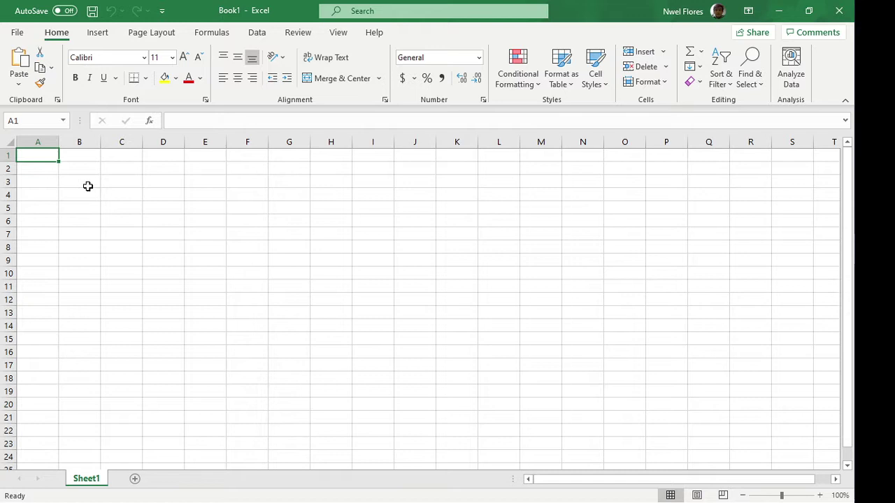
Step: Enter Headers in A1 and Date in A2
{"action": "type", "text": "Headers"}
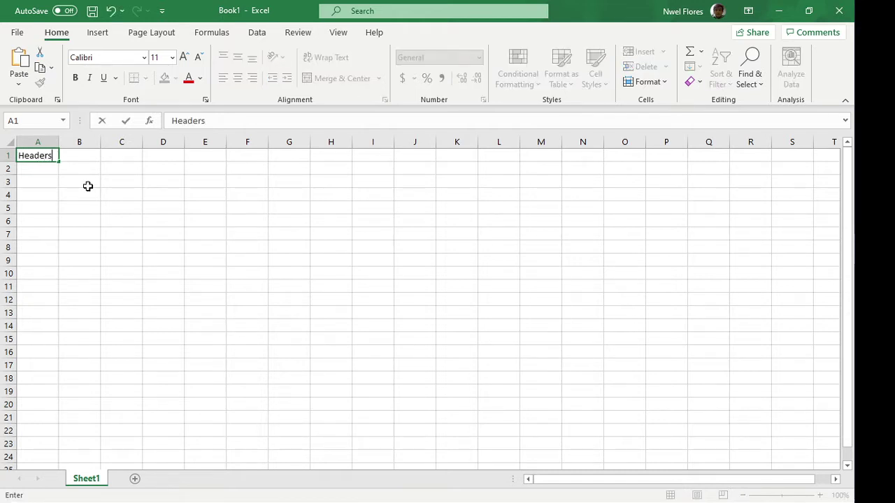
{"action": "key", "text": "Return"}
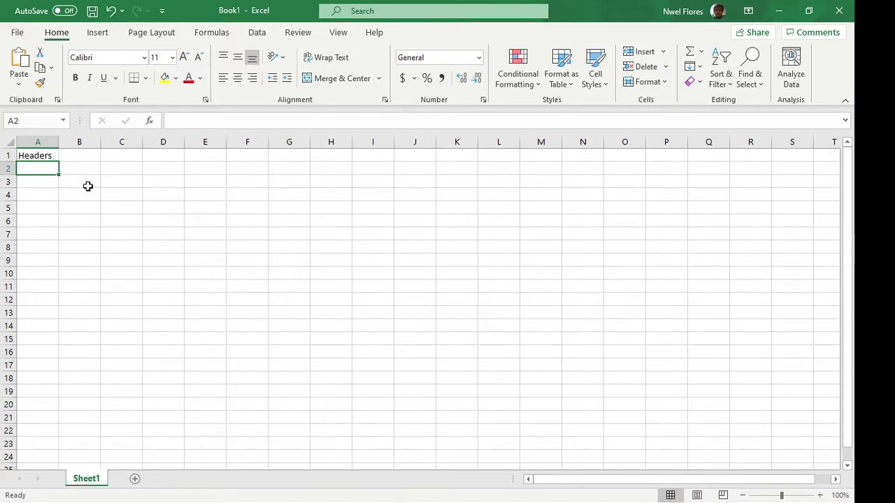
{"action": "type", "text": "Das"}
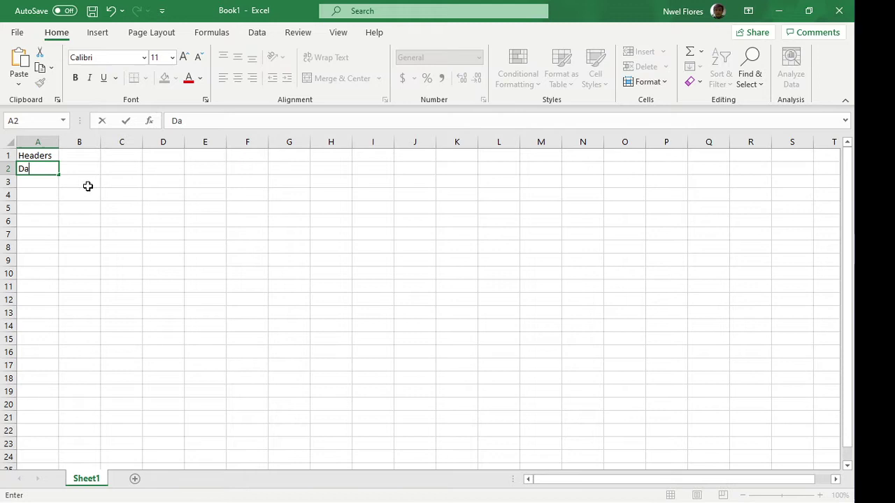
{"action": "key", "text": "BackSpace"}
{"action": "type", "text": "te"}
{"action": "key", "text": "Return"}
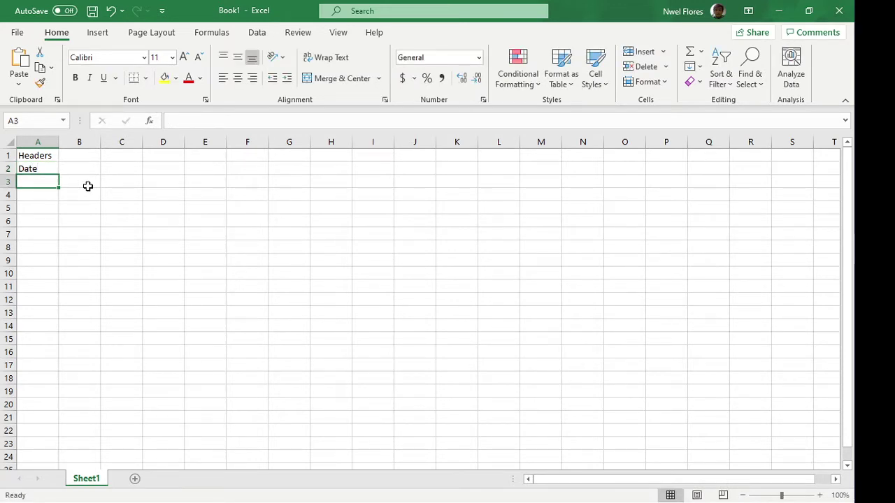
Step: Add Class, Type and Location in A3 through A5
{"action": "type", "text": "Class"}
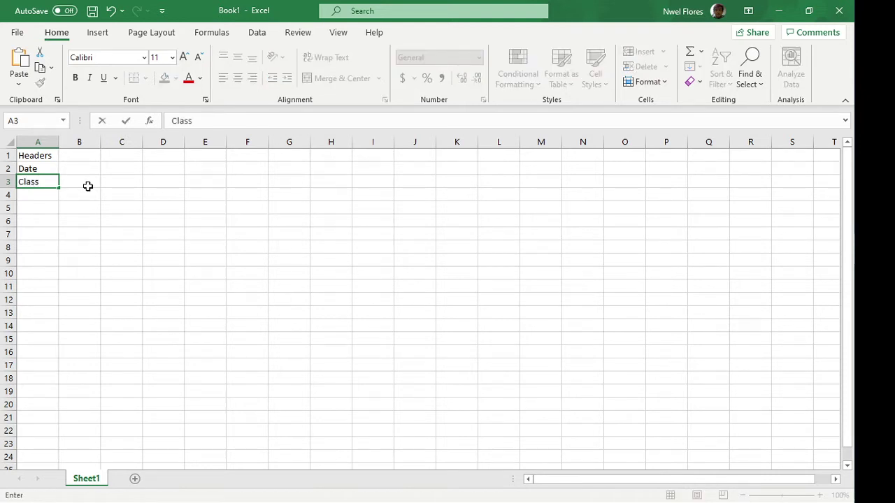
{"action": "key", "text": "Return"}
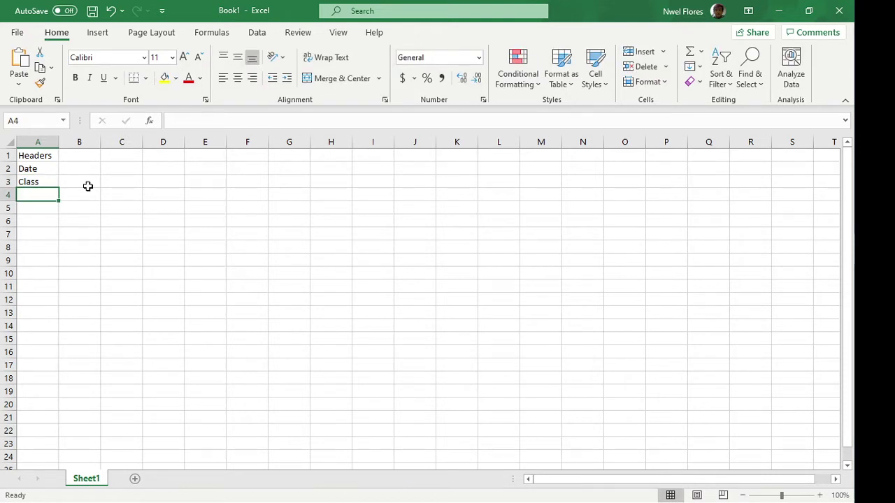
{"action": "type", "text": "Type"}
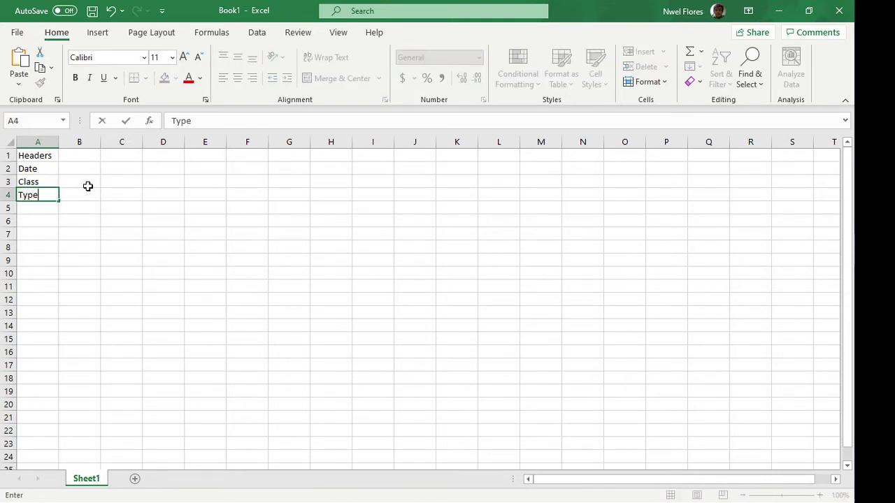
{"action": "key", "text": "Return"}
{"action": "type", "text": "Loca"}
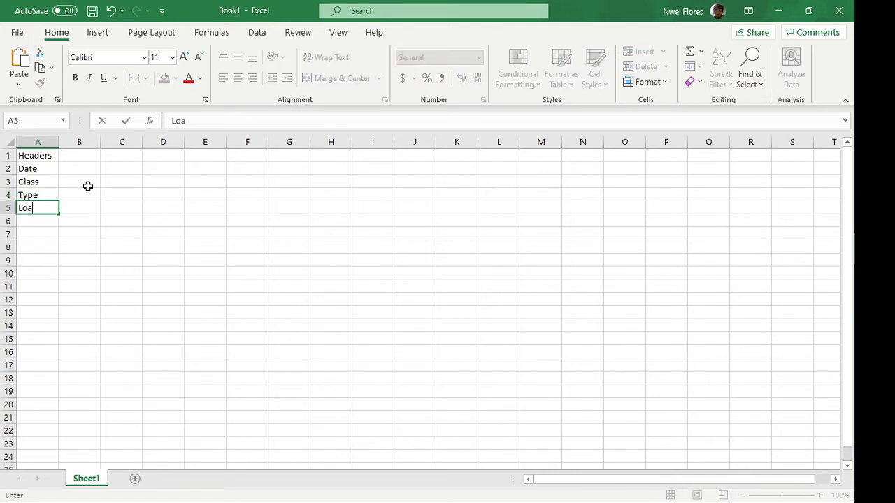
{"action": "key", "text": "BackSpace"}
{"action": "key", "text": "BackSpace"}
{"action": "type", "text": "cation"}
{"action": "key", "text": "Return"}
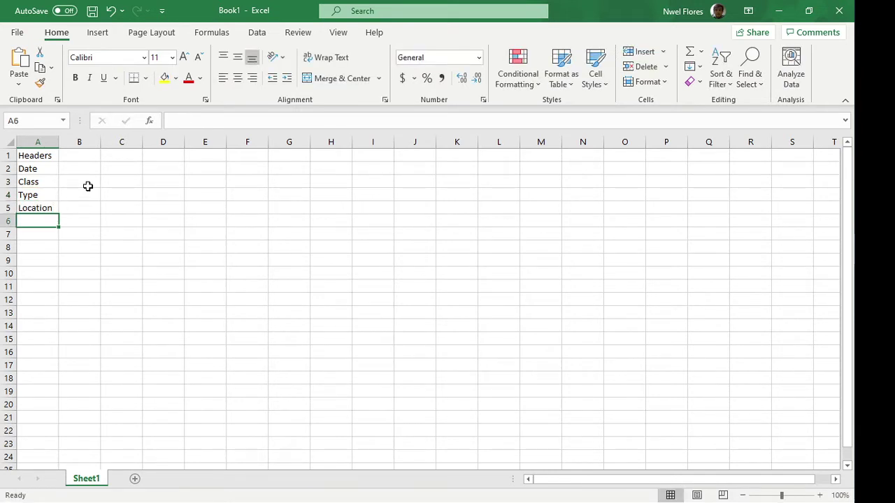
{"action": "key", "text": "Up"}
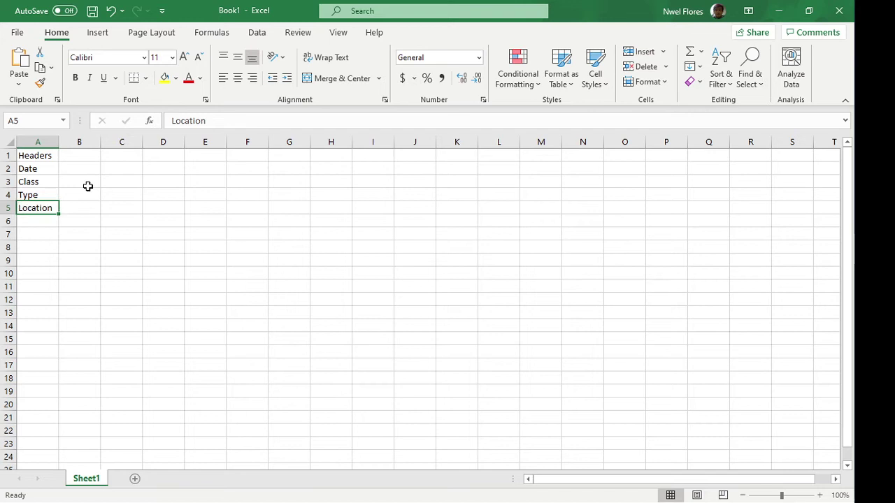
Step: Convert the A1:A5 list into a table, using the first row as headers
{"action": "left_click", "coordinate": [47, 182]}
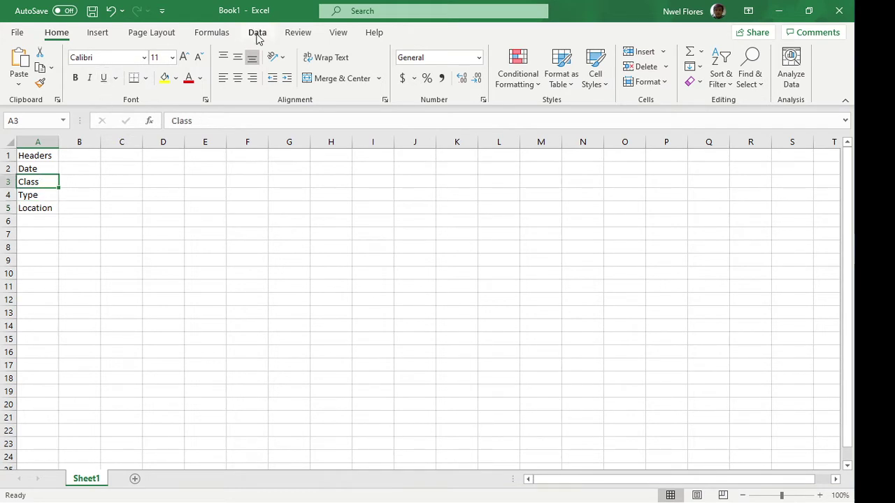
{"action": "left_click", "coordinate": [99, 33]}
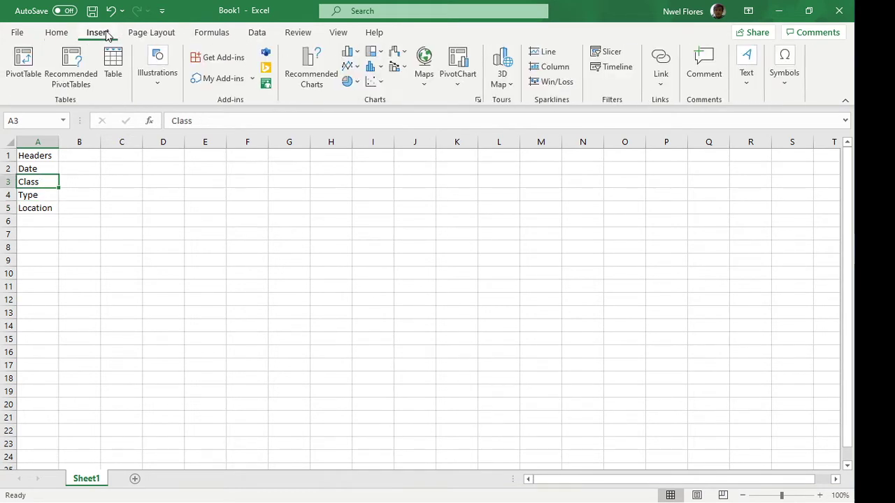
{"action": "left_click", "coordinate": [114, 69]}
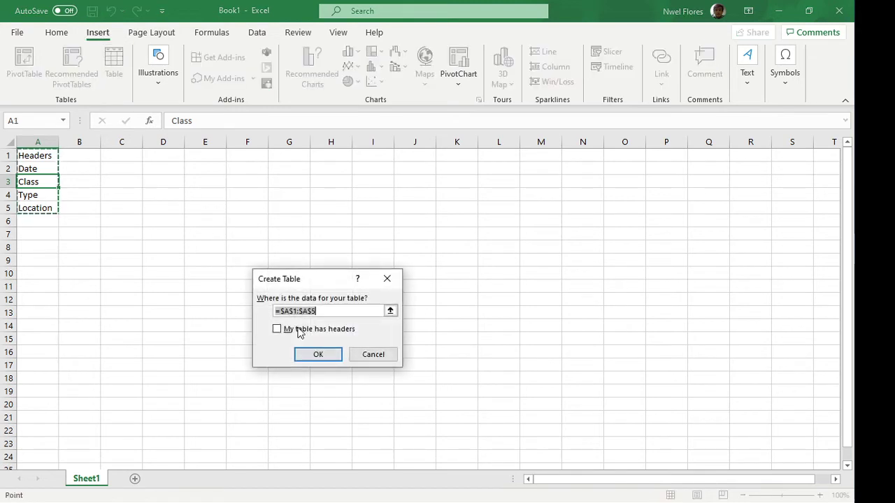
{"action": "left_click", "coordinate": [308, 330]}
Step: Rename the table to HeadersTable
{"action": "left_click", "coordinate": [318, 354]}
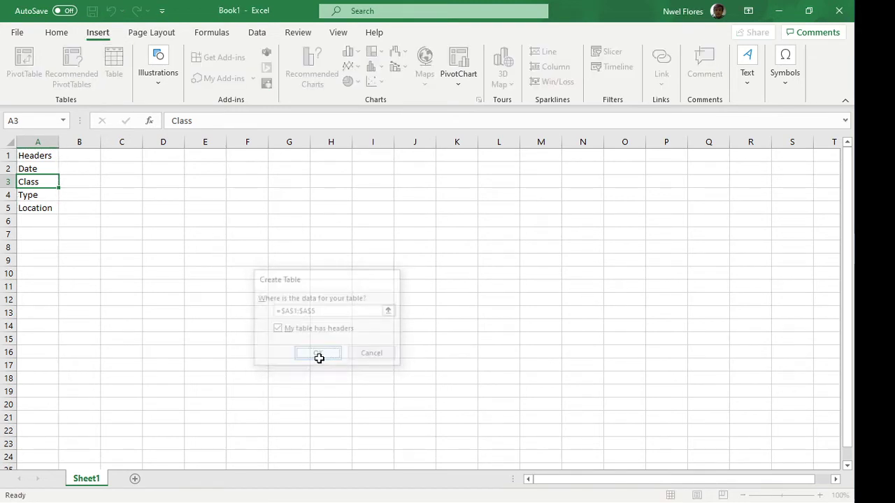
{"action": "left_click", "coordinate": [56, 68]}
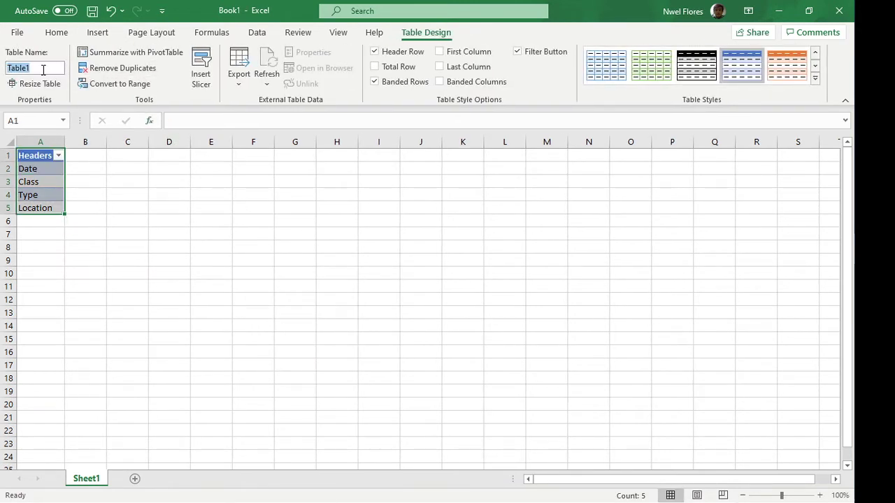
{"action": "type", "text": "HeadersTable"}
{"action": "key", "text": "Return"}
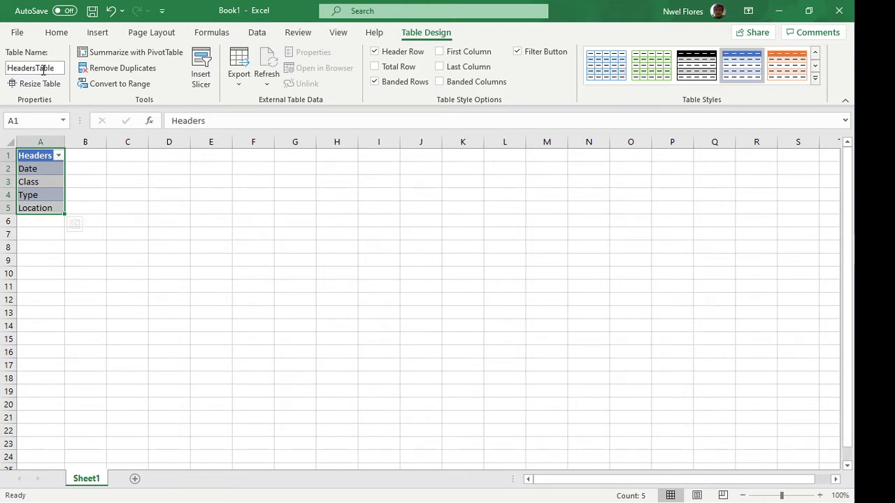
{"action": "left_click", "coordinate": [116, 189]}
{"action": "left_click", "coordinate": [30, 178]}
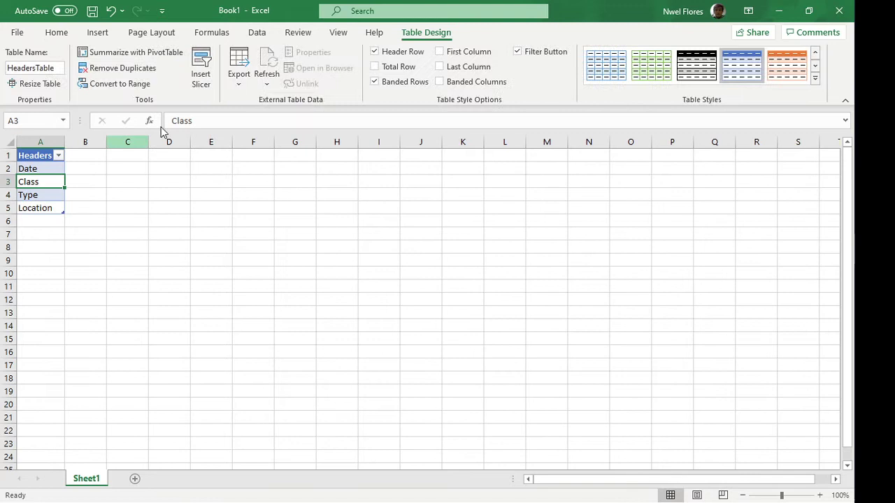
Step: Load HeadersTable into Power Query and drill down the Headers column to a list
{"action": "left_click", "coordinate": [257, 34]}
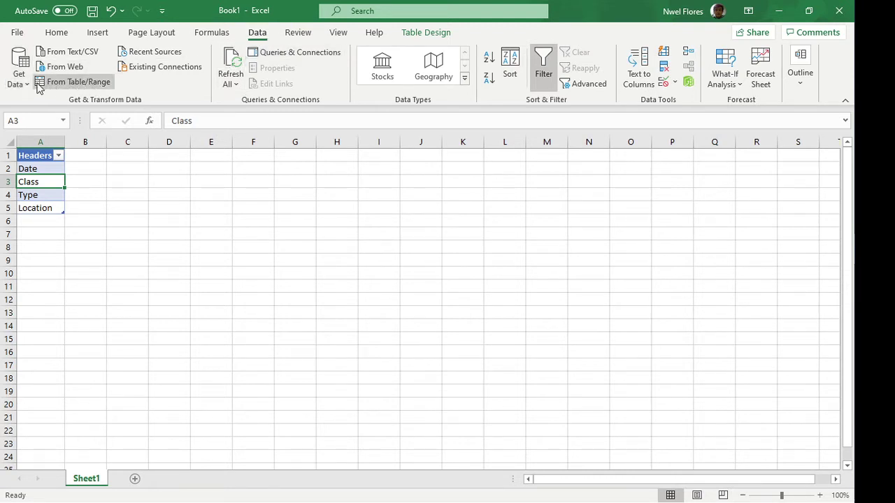
{"action": "left_click", "coordinate": [61, 81]}
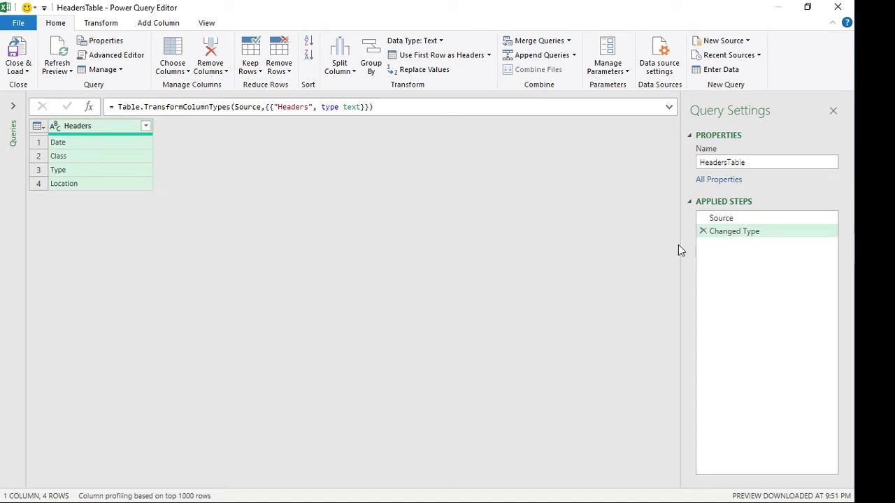
{"action": "right_click", "coordinate": [98, 130]}
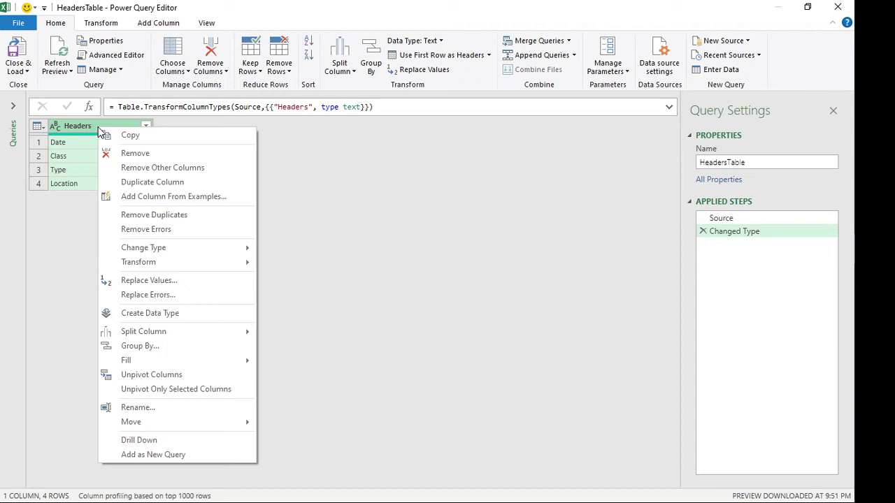
{"action": "left_click", "coordinate": [151, 440]}
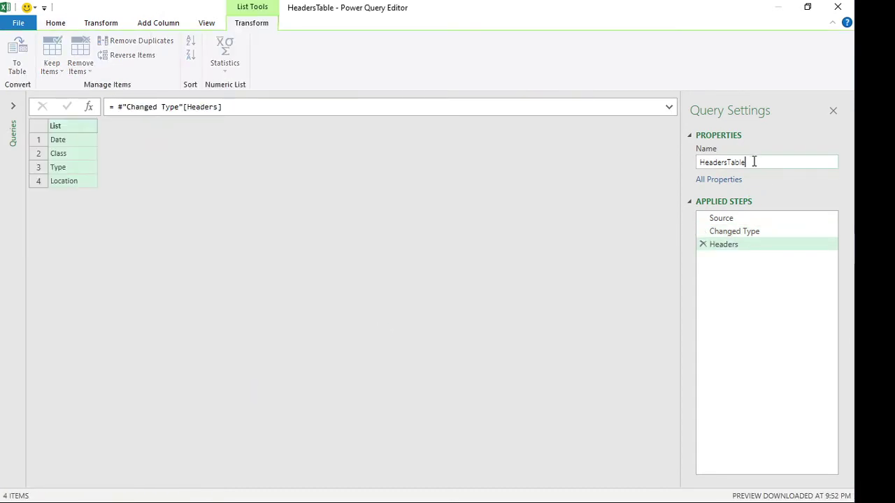
{"action": "left_click_drag", "start_coordinate": [753, 161], "coordinate": [728, 164]}
Step: Rename the query to HeadersList and load it as Only Create Connection
{"action": "type", "text": "List"}
{"action": "left_click", "coordinate": [361, 257]}
{"action": "left_click", "coordinate": [56, 22]}
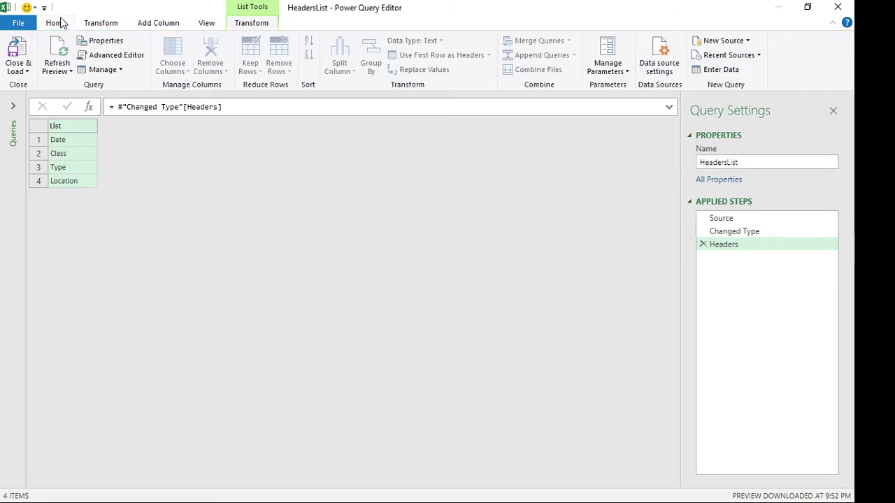
{"action": "left_click", "coordinate": [18, 69]}
{"action": "left_click", "coordinate": [38, 101]}
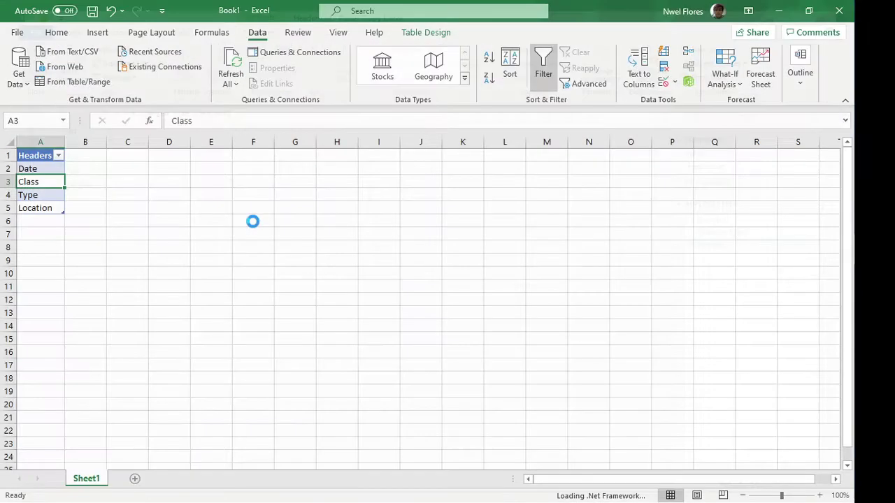
{"action": "left_click", "coordinate": [301, 308]}
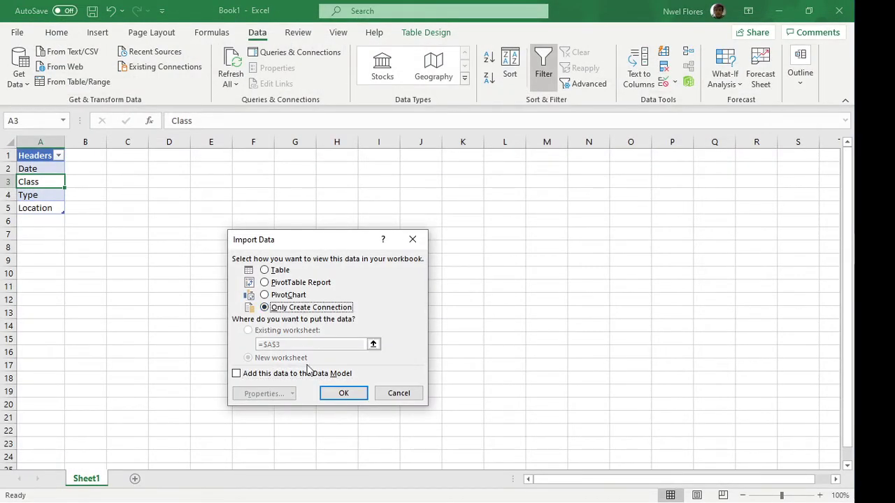
{"action": "left_click", "coordinate": [343, 393]}
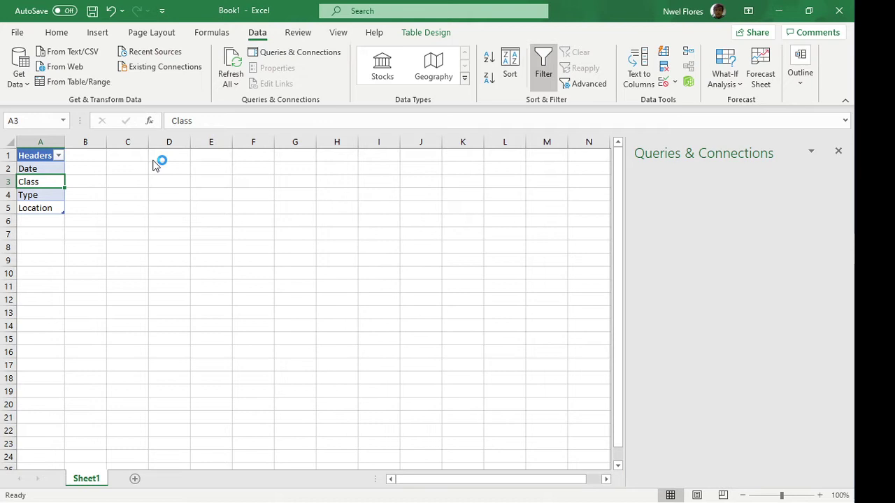
{"action": "left_click", "coordinate": [148, 159]}
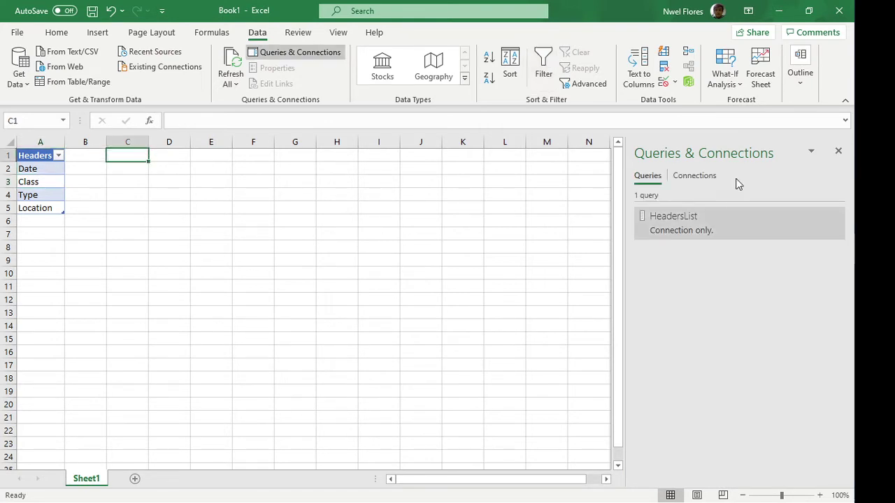
Step: Import Sheet1 from the Data1.xlsx workbook and open it in Power Query with Transform Data
{"action": "left_click", "coordinate": [838, 151]}
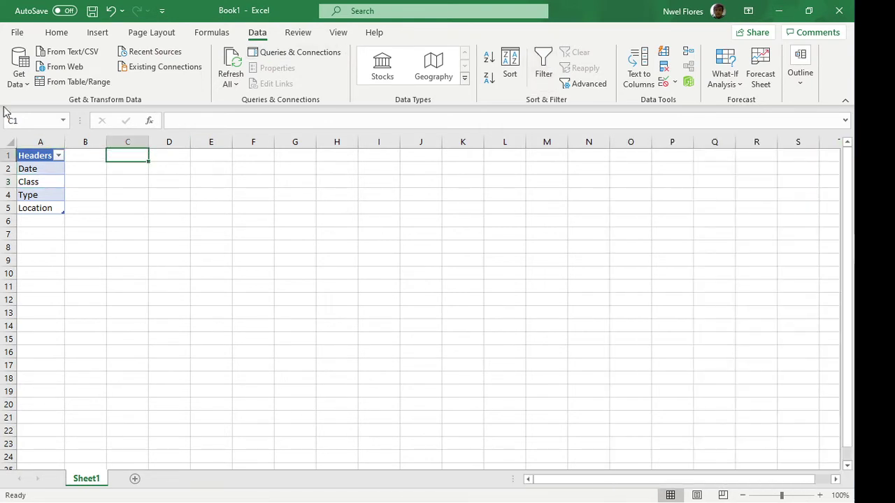
{"action": "left_click", "coordinate": [19, 67]}
{"action": "mouse_move", "coordinate": [35, 107]}
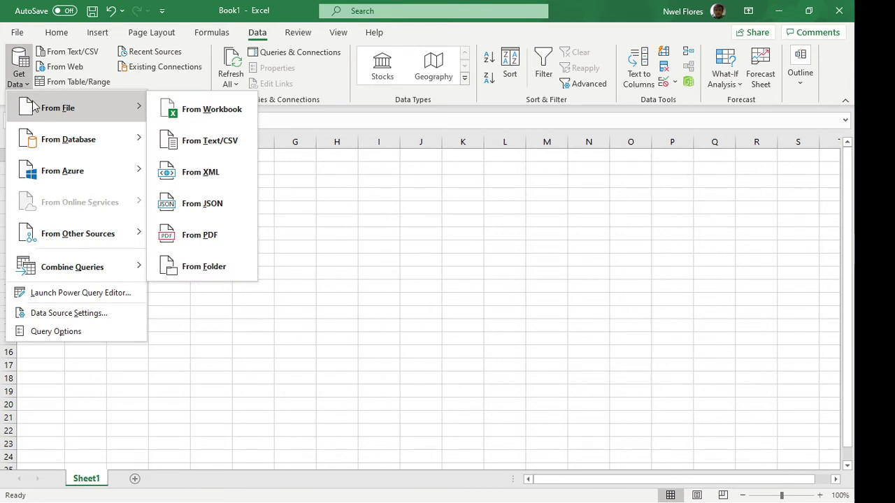
{"action": "left_click", "coordinate": [210, 112]}
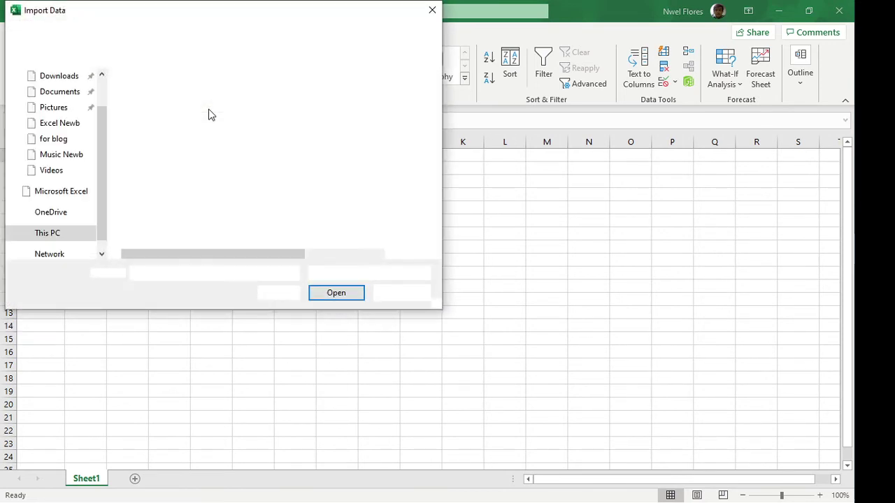
{"action": "left_click", "coordinate": [171, 110]}
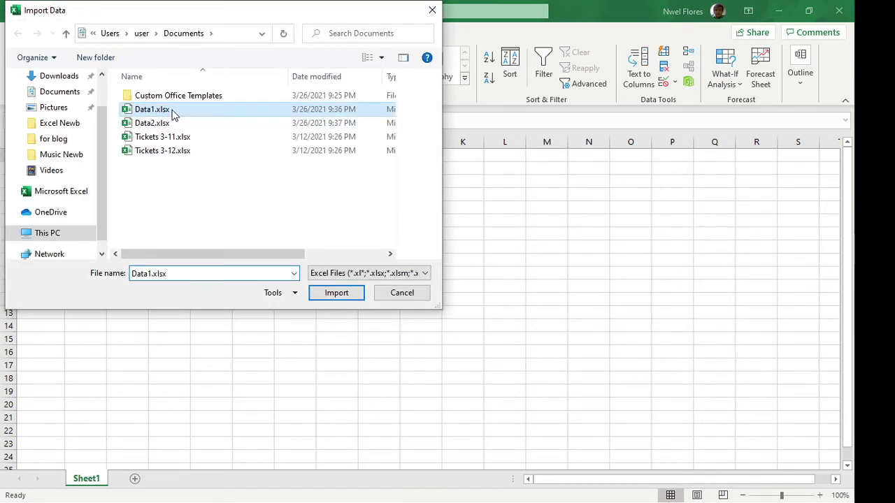
{"action": "left_click", "coordinate": [338, 294]}
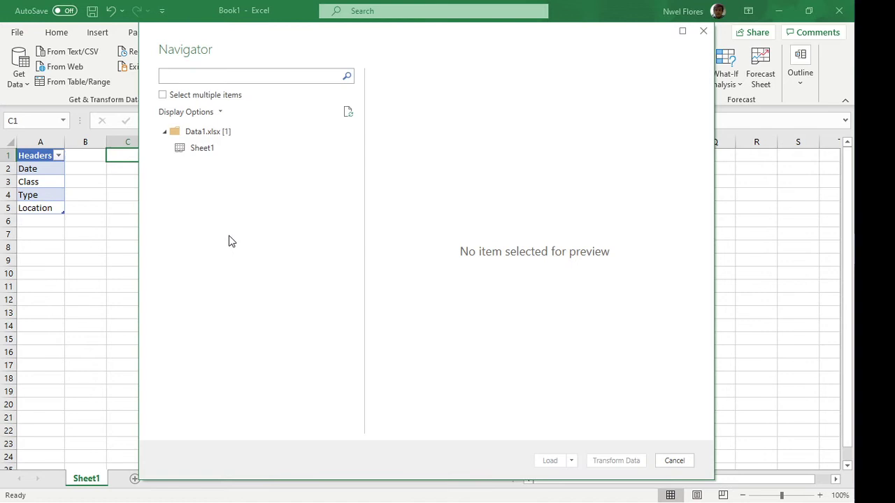
{"action": "left_click", "coordinate": [215, 155]}
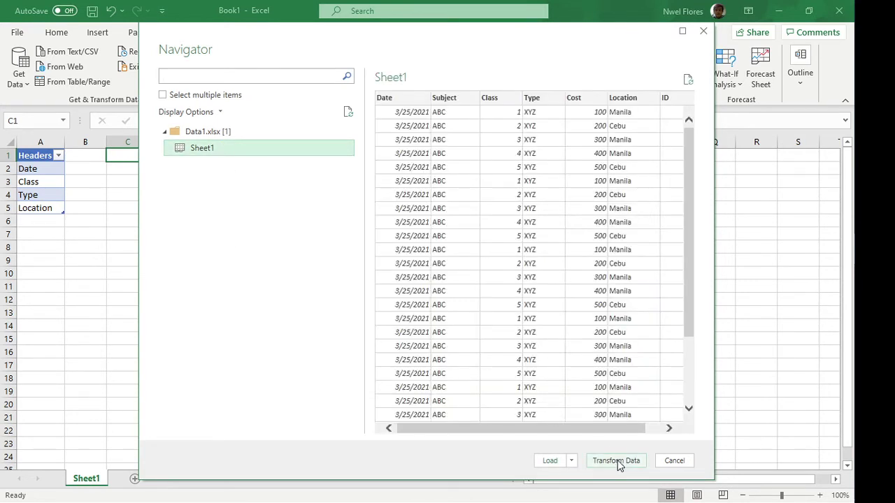
{"action": "left_click", "coordinate": [617, 459]}
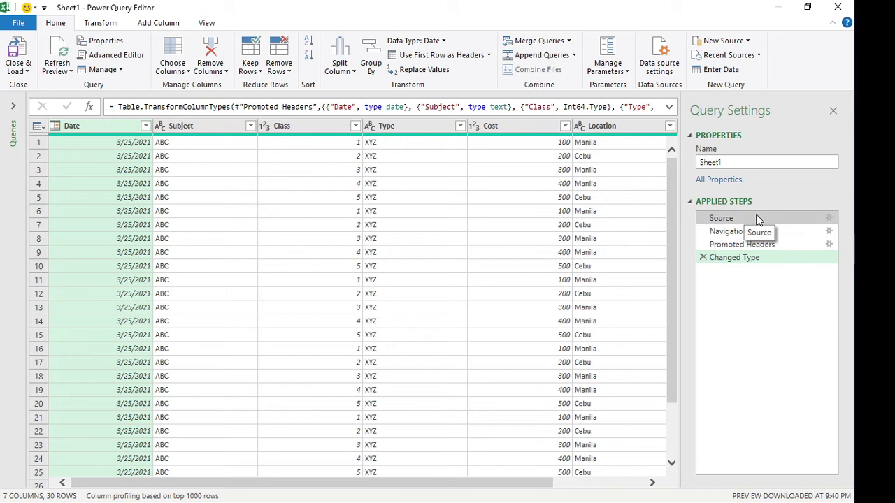
Step: Delete the Changed Type step, then use Choose Columns to keep only Date, Type, Cost and Location
{"action": "left_click", "coordinate": [703, 258]}
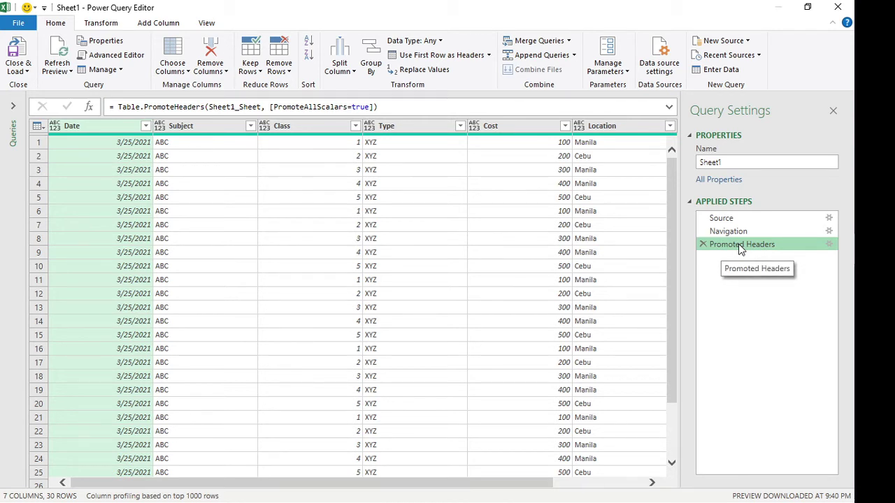
{"action": "left_click", "coordinate": [171, 72]}
{"action": "left_click", "coordinate": [199, 85]}
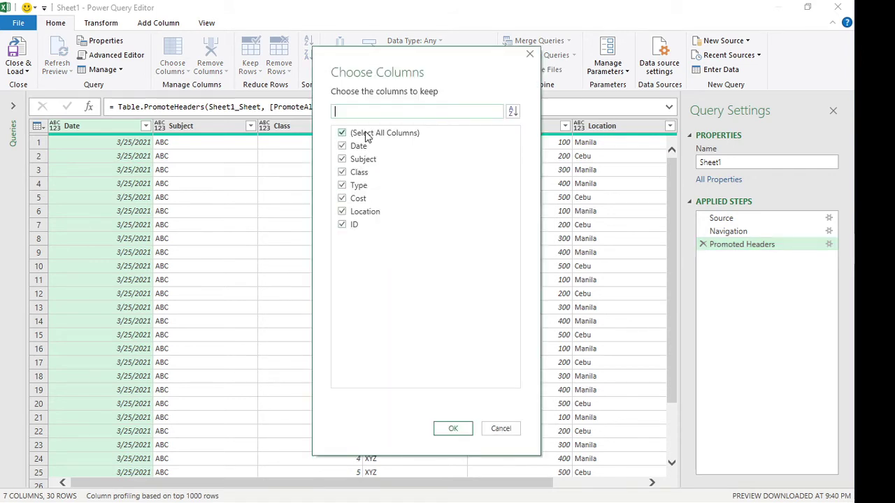
{"action": "left_click", "coordinate": [353, 133]}
{"action": "left_click", "coordinate": [359, 147]}
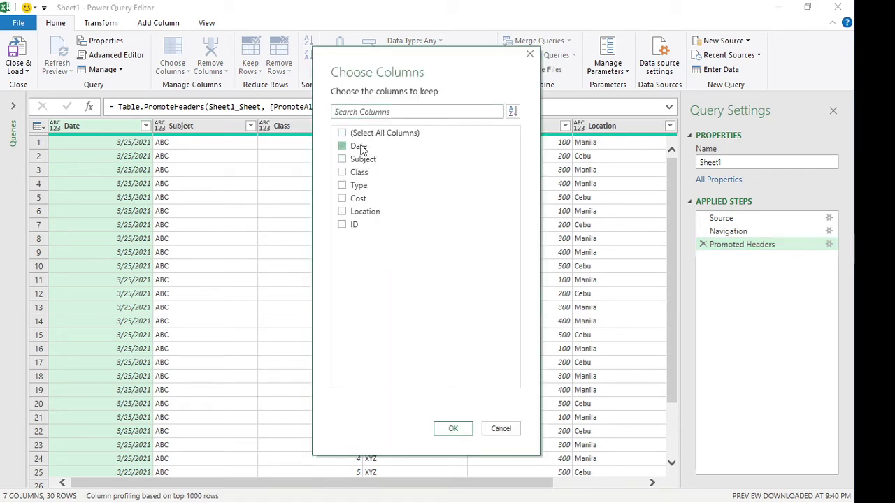
{"action": "left_click", "coordinate": [358, 186]}
{"action": "left_click", "coordinate": [358, 199]}
{"action": "left_click", "coordinate": [370, 212]}
{"action": "left_click", "coordinate": [453, 429]}
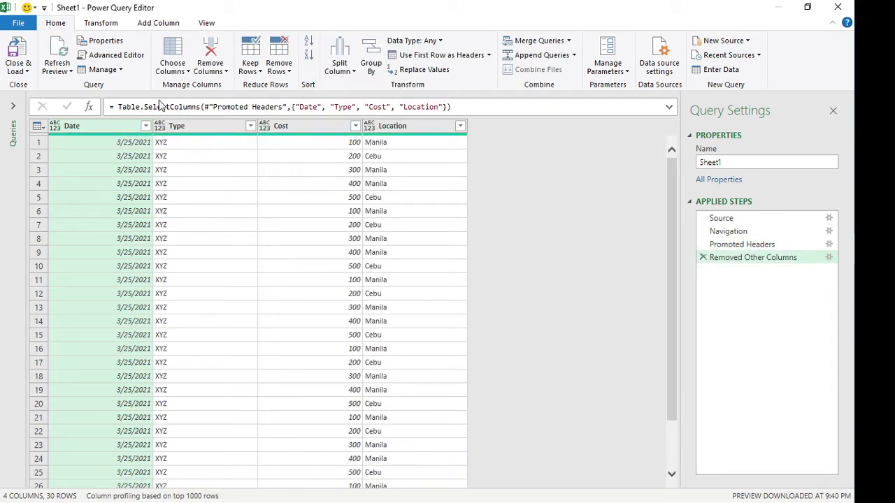
Step: Load the Sheet1 query as a table to the existing worksheet at =$C$1
{"action": "left_click", "coordinate": [14, 71]}
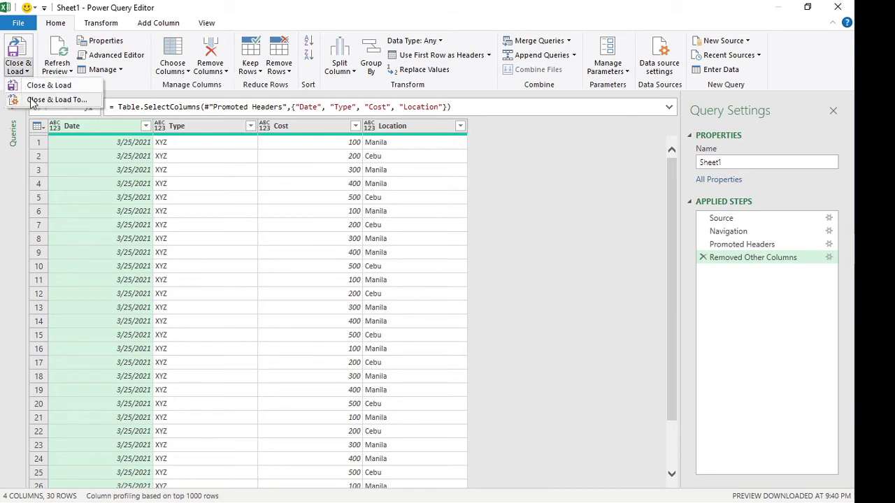
{"action": "left_click", "coordinate": [31, 103]}
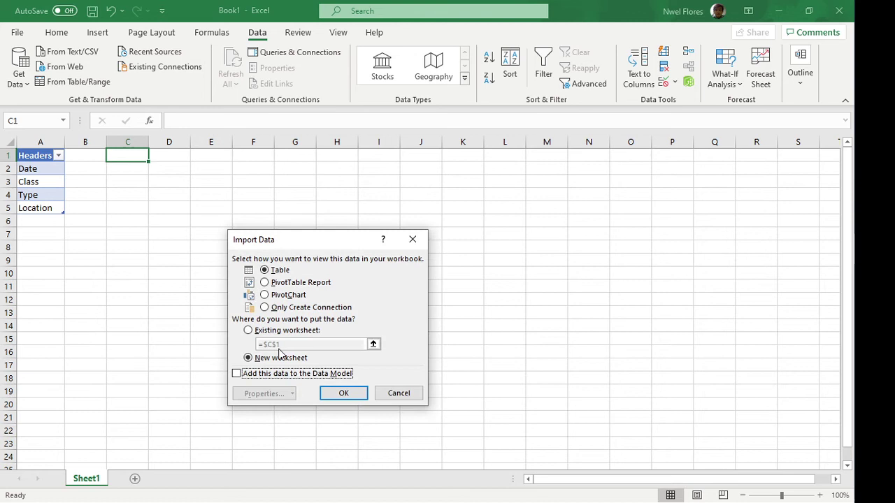
{"action": "left_click", "coordinate": [278, 333]}
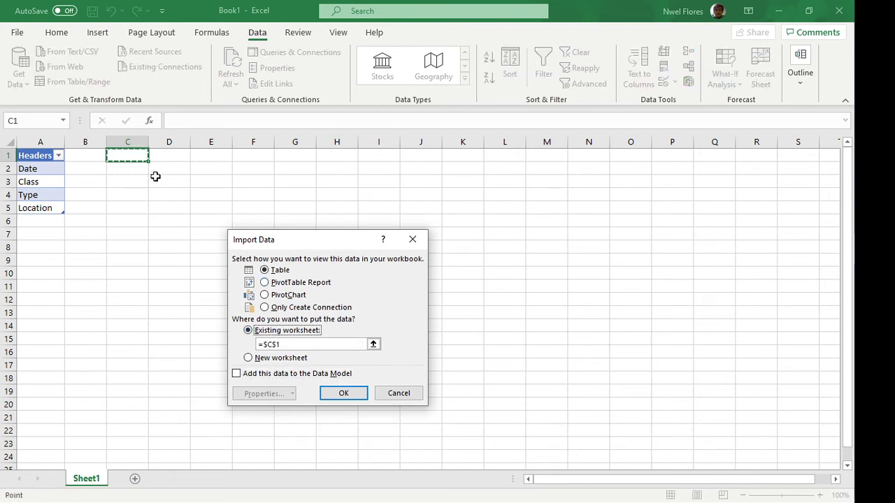
{"action": "left_click", "coordinate": [344, 394]}
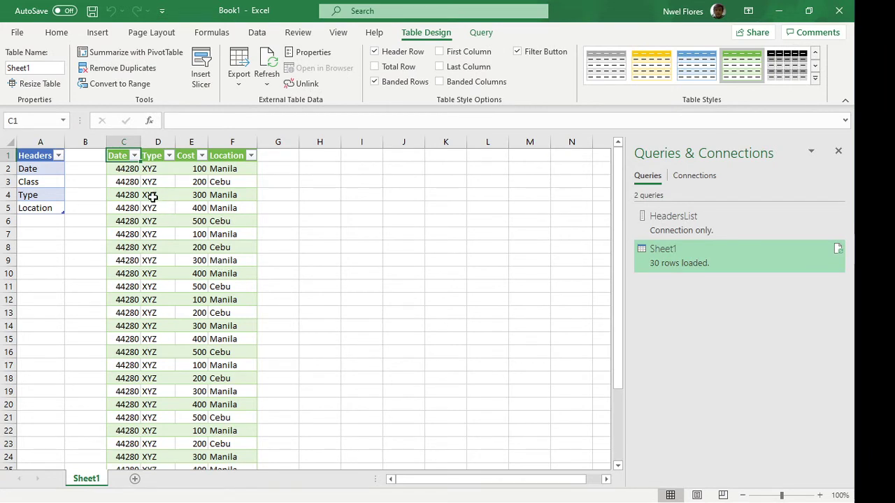
{"action": "left_click", "coordinate": [152, 197]}
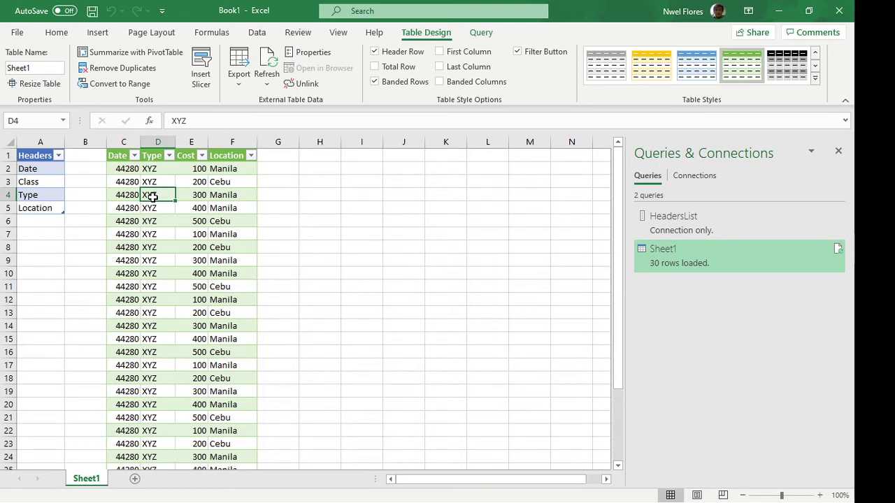
{"action": "left_click", "coordinate": [148, 221]}
{"action": "left_click", "coordinate": [148, 244]}
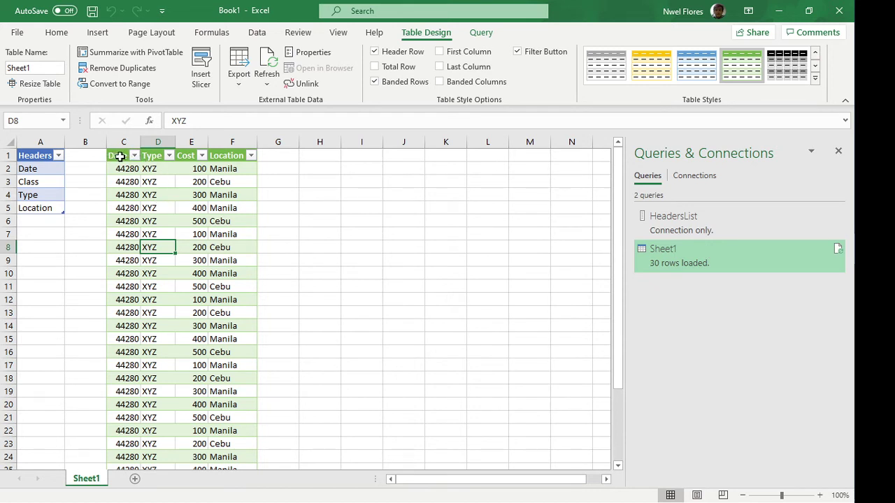
{"action": "left_click_drag", "start_coordinate": [110, 157], "coordinate": [218, 156]}
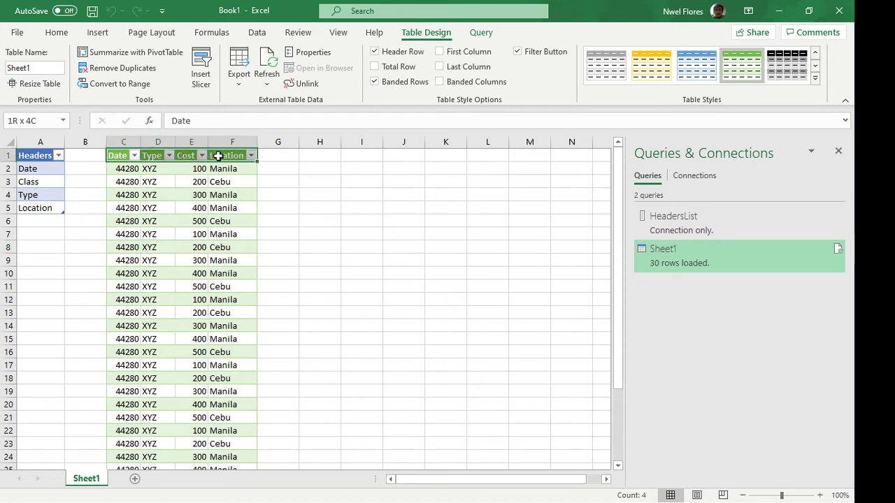
{"action": "left_click", "coordinate": [229, 231]}
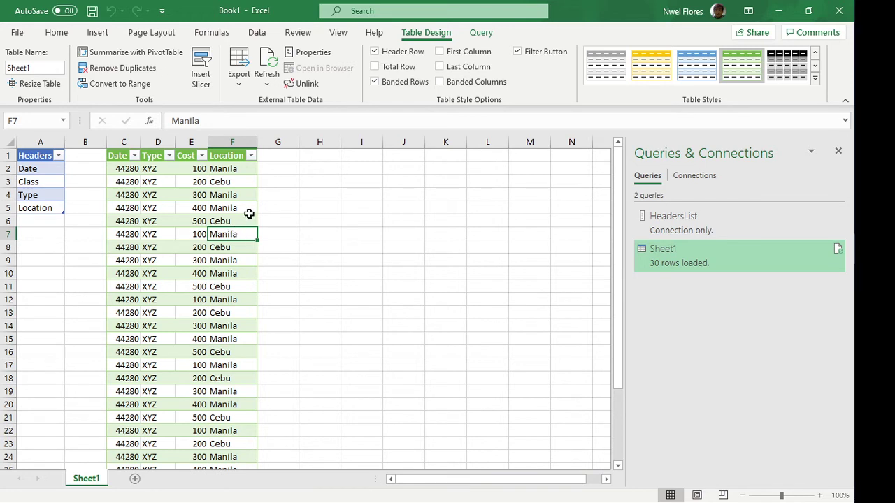
{"action": "left_click", "coordinate": [44, 170]}
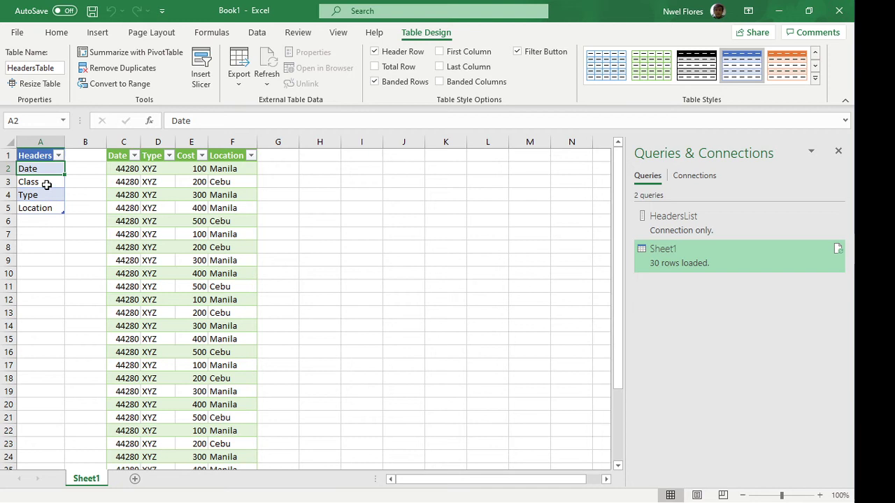
{"action": "left_click", "coordinate": [44, 193]}
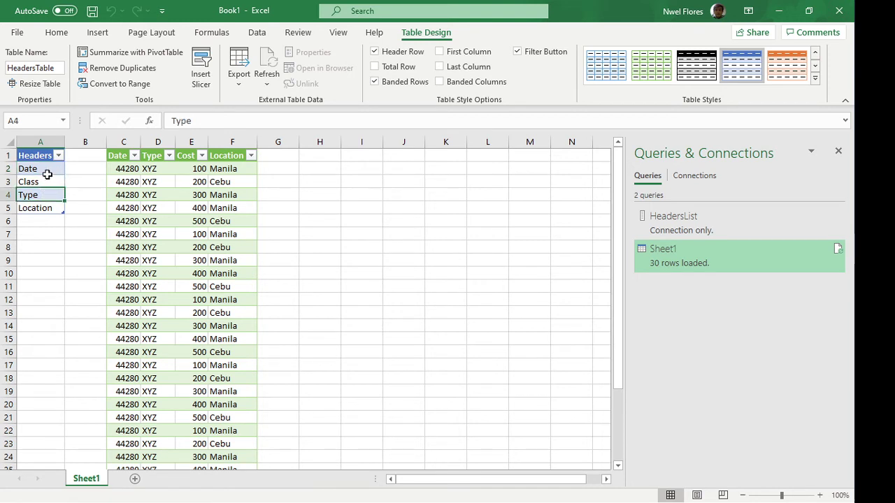
{"action": "key", "text": "ctrl+a"}
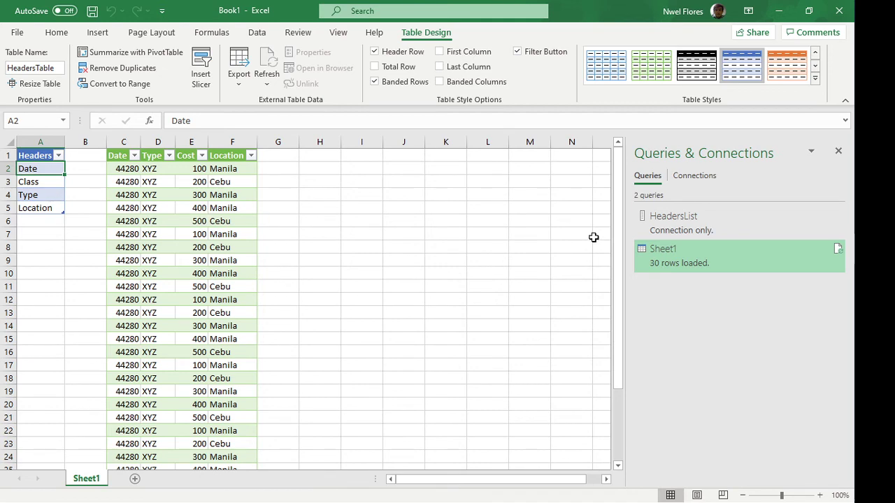
Step: Check the HeadersList query's items in the queries pane, then return to Sheet1
{"action": "right_click", "coordinate": [685, 261]}
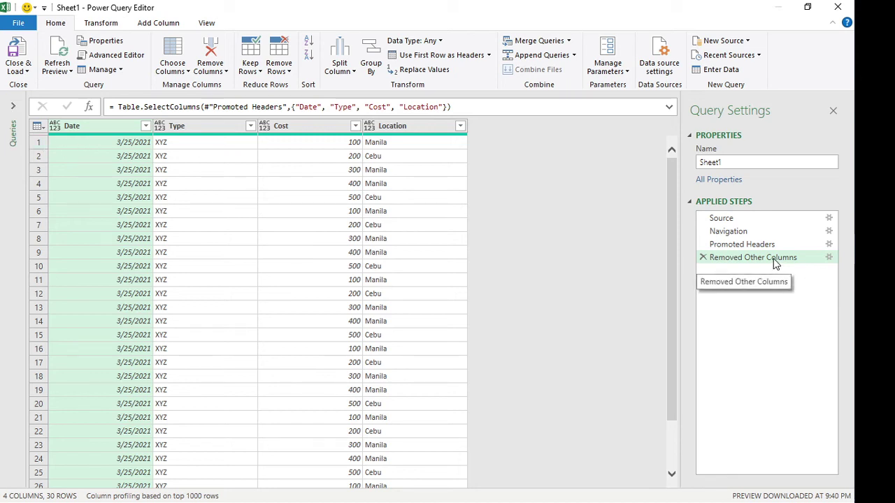
{"action": "left_click", "coordinate": [183, 107]}
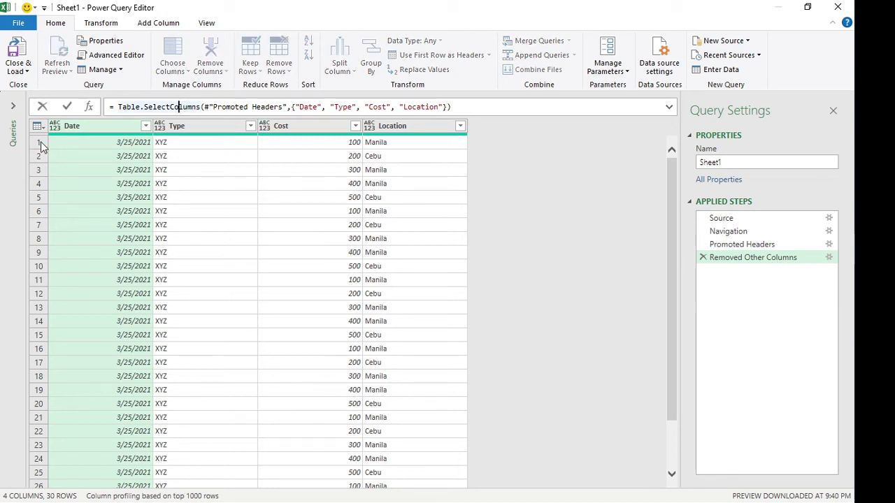
{"action": "left_click", "coordinate": [14, 132]}
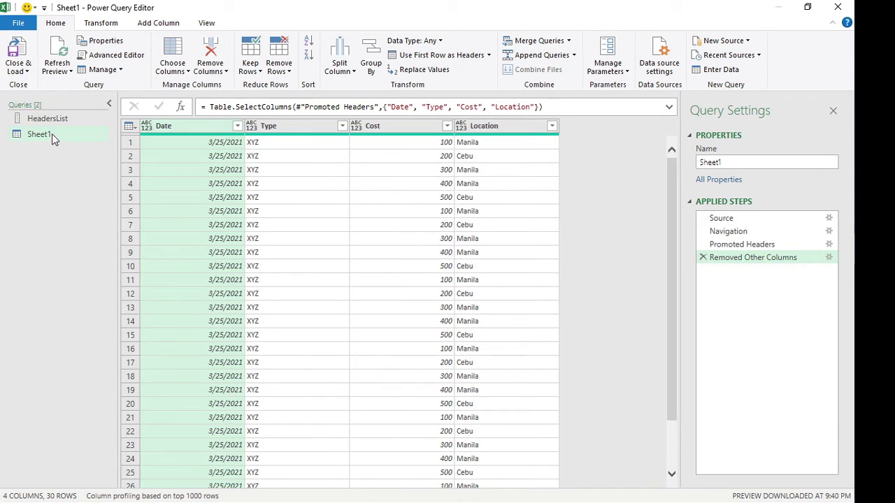
{"action": "left_click", "coordinate": [59, 121]}
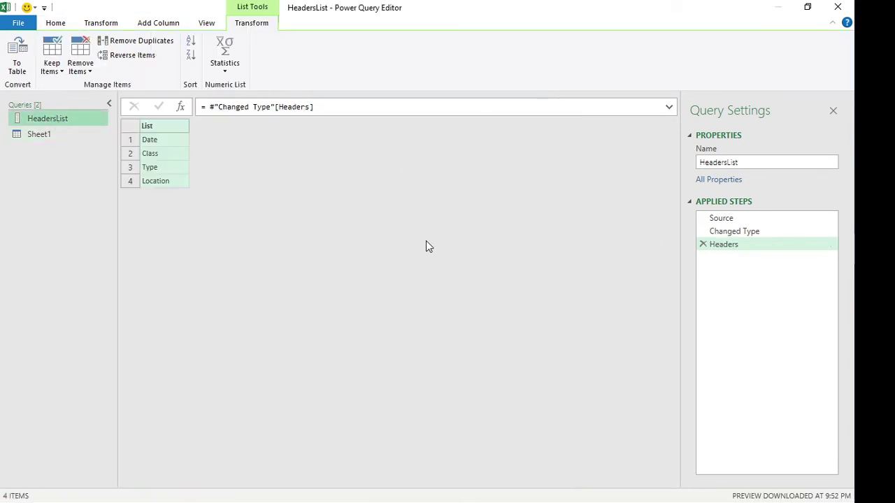
{"action": "left_click", "coordinate": [60, 139]}
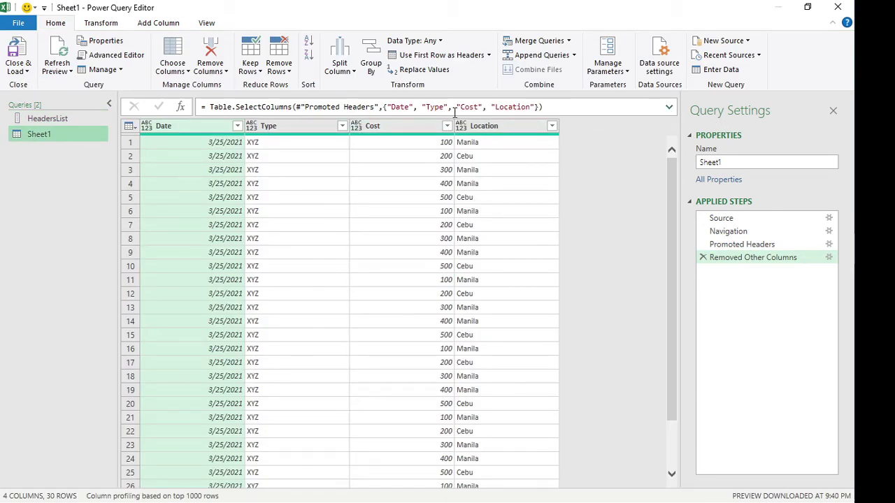
Step: Replace the hard-coded {"Date","Type","Cost","Location"} list in the formula with HeadersList
{"action": "left_click", "coordinate": [448, 109]}
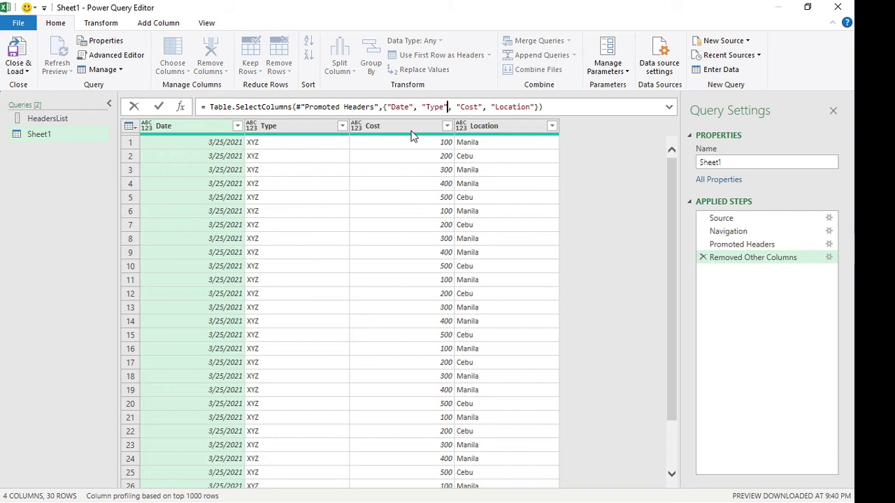
{"action": "left_click_drag", "start_coordinate": [210, 107], "coordinate": [284, 107]}
{"action": "left_click", "coordinate": [374, 107]}
{"action": "left_click_drag", "start_coordinate": [384, 107], "coordinate": [539, 107]}
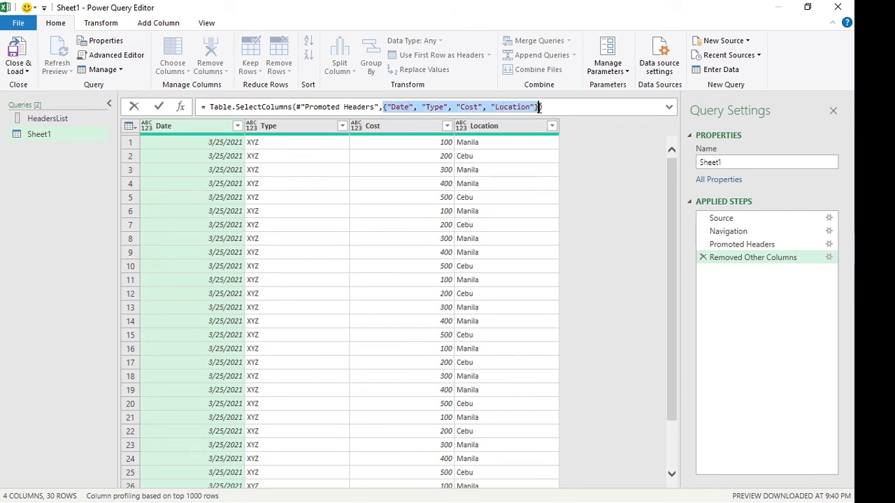
{"action": "type", "text": "H"}
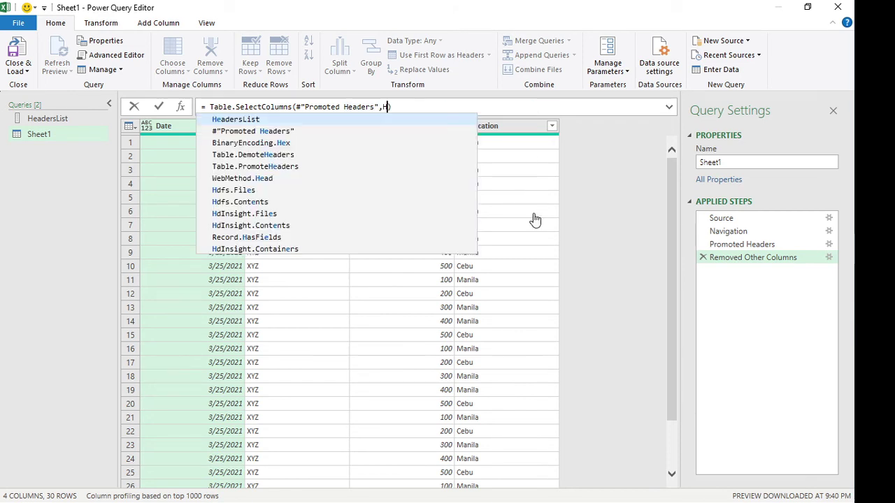
{"action": "type", "text": "ea"}
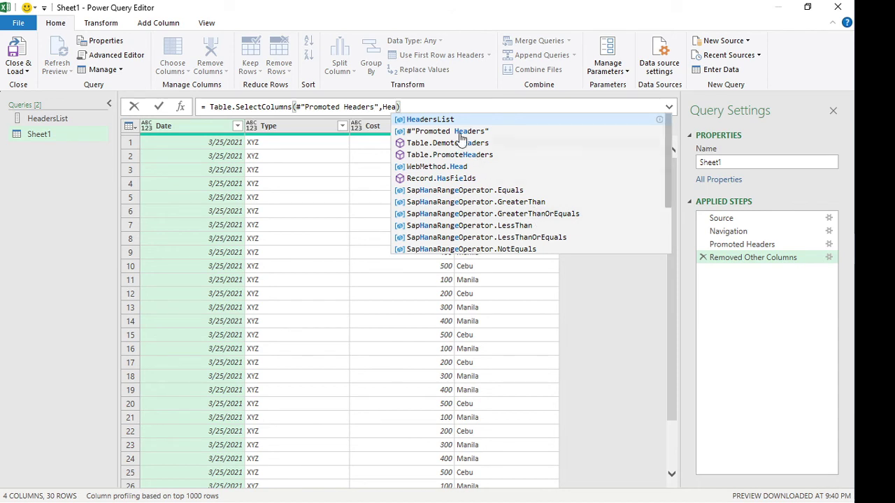
{"action": "key", "text": "Tab"}
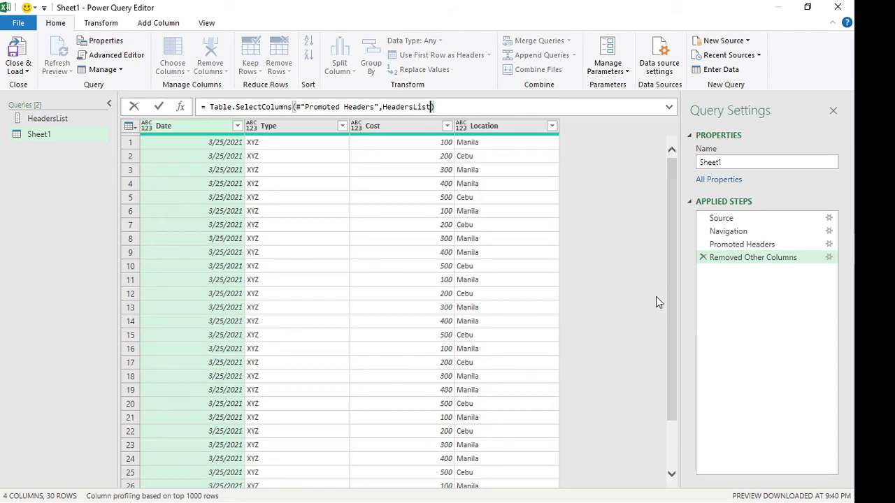
{"action": "key", "text": "Return"}
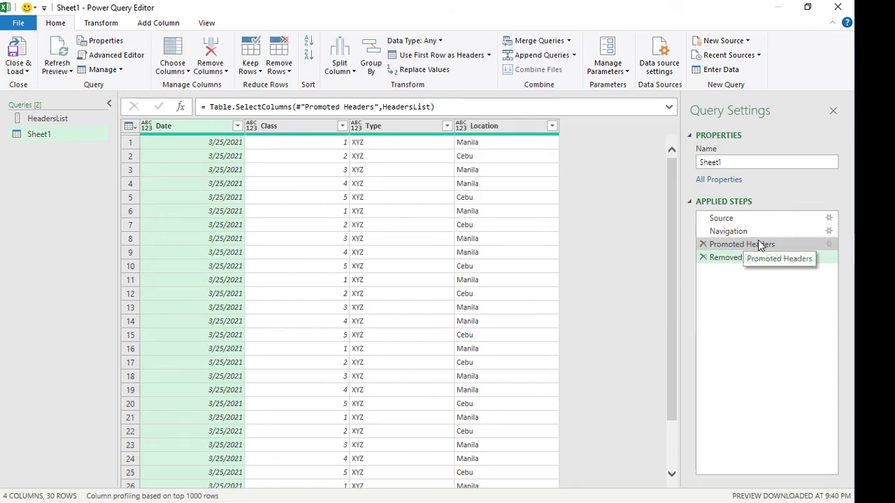
Step: Close the editor and load the query results to the sheet
{"action": "left_click", "coordinate": [17, 56]}
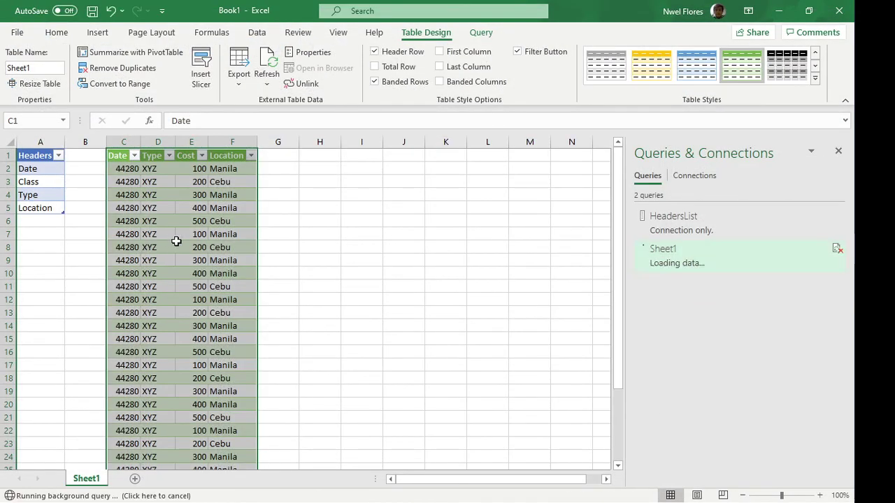
{"action": "left_click", "coordinate": [187, 195]}
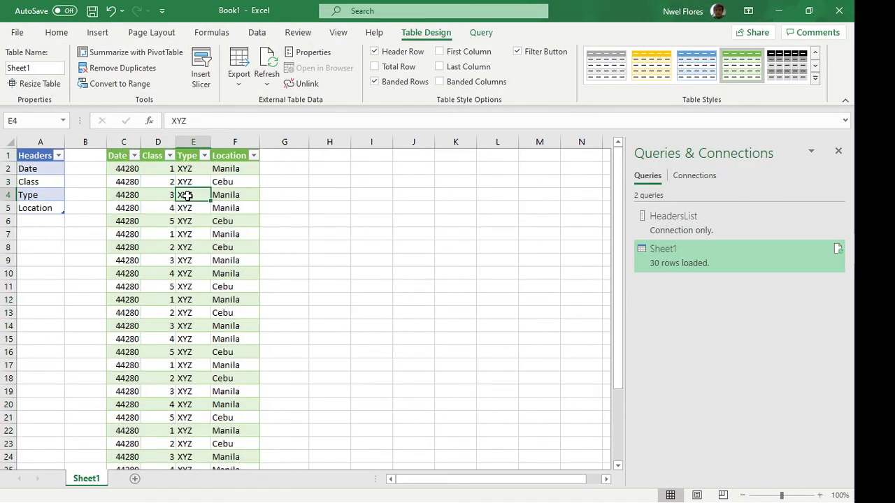
{"action": "left_click", "coordinate": [40, 195]}
{"action": "left_click", "coordinate": [194, 222]}
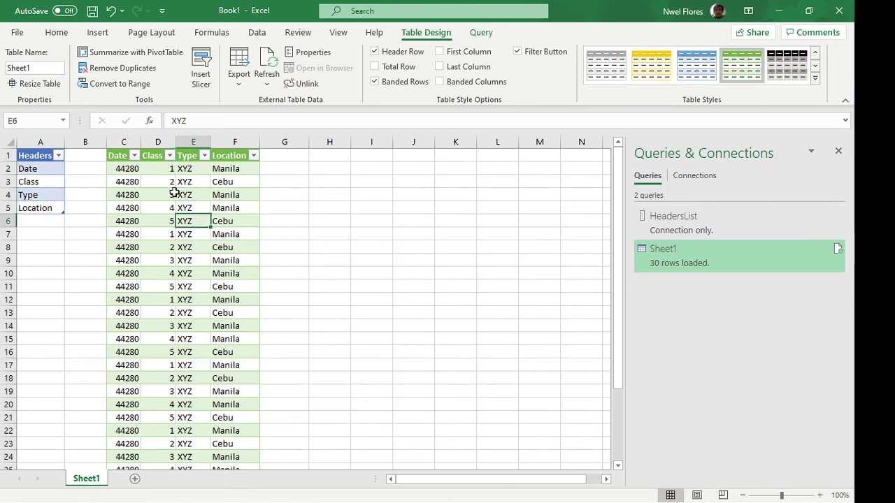
Step: Add Subject to the headers list in A6 and refresh the table to load that column
{"action": "left_click", "coordinate": [45, 220]}
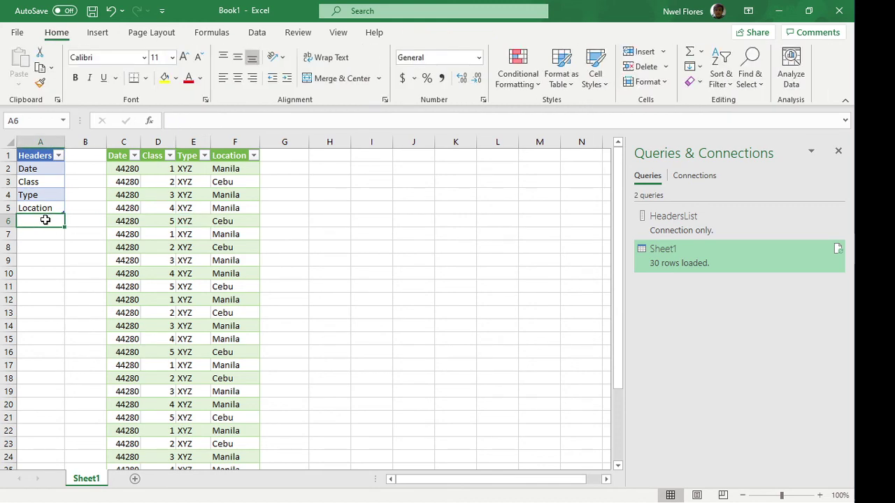
{"action": "type", "text": "Sub"}
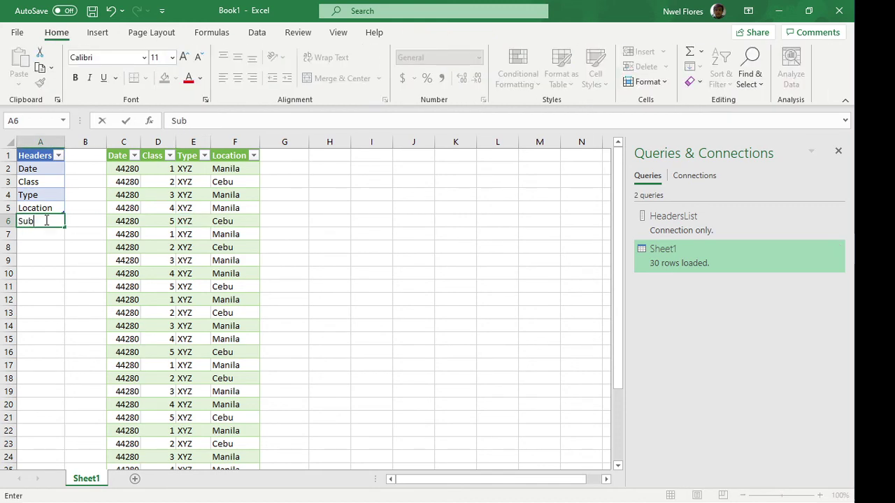
{"action": "type", "text": "ject"}
{"action": "key", "text": "Return"}
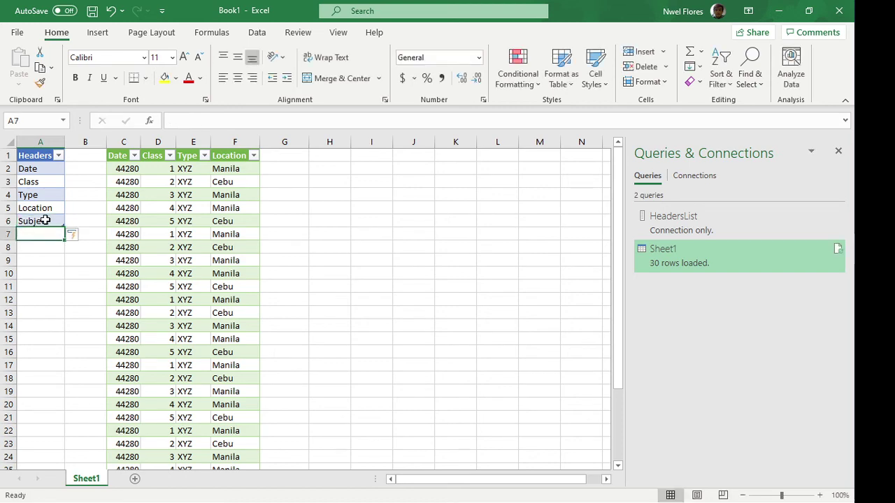
{"action": "right_click", "coordinate": [185, 208]}
{"action": "left_click", "coordinate": [213, 223]}
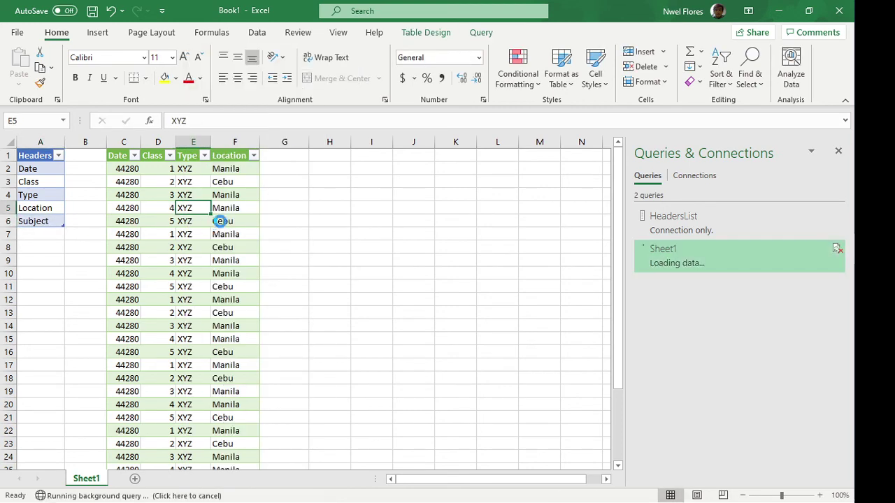
{"action": "left_click_drag", "start_coordinate": [282, 221], "coordinate": [282, 260]}
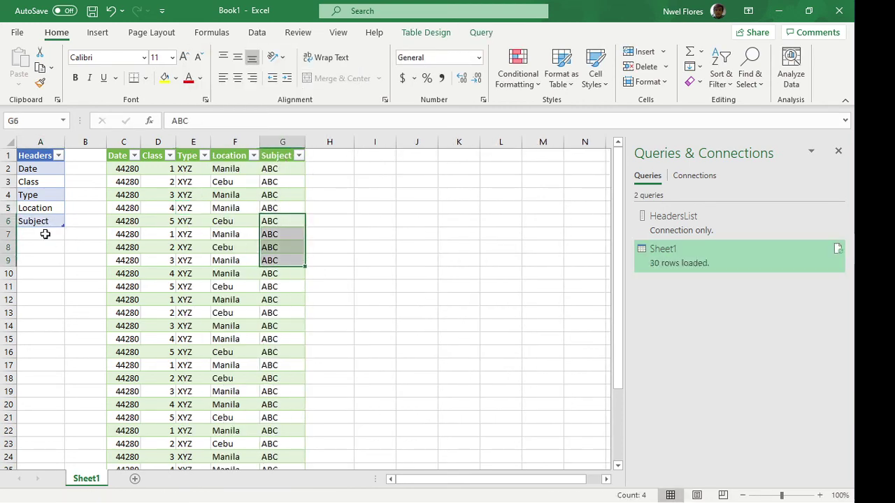
Step: Add ID in A7 and refresh so the table gains an ID column
{"action": "left_click", "coordinate": [45, 234]}
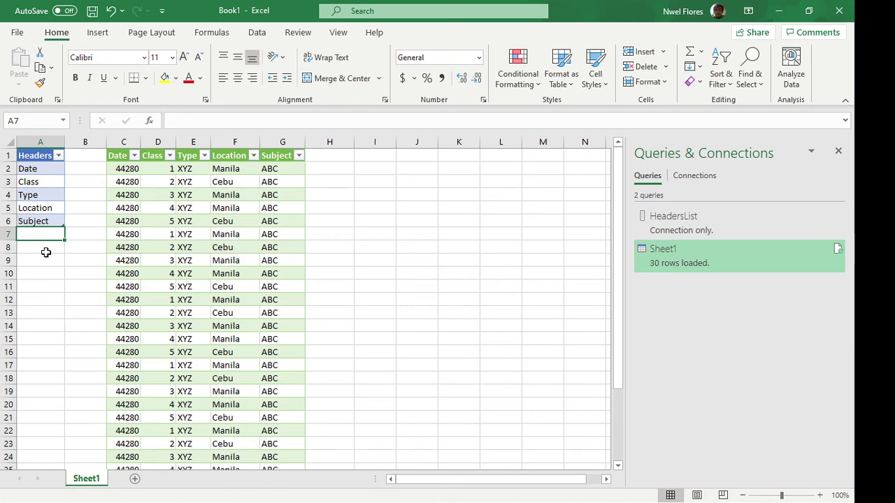
{"action": "type", "text": "ID"}
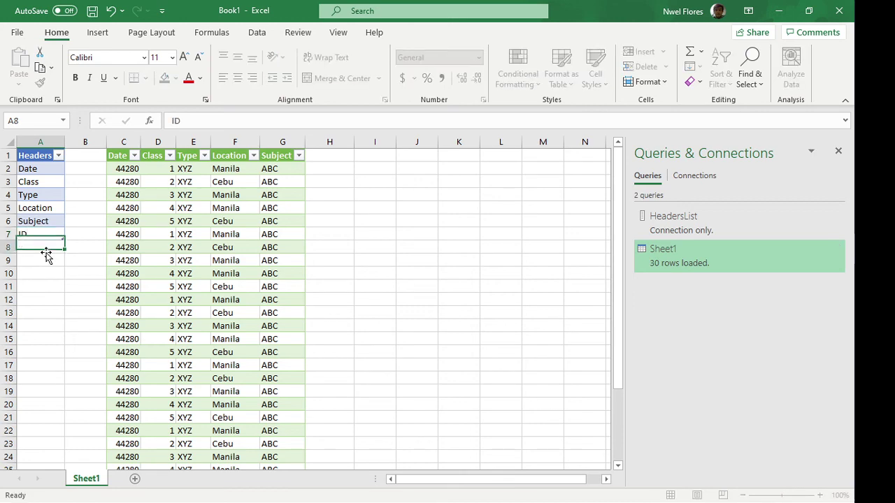
{"action": "key", "text": "Return"}
{"action": "right_click", "coordinate": [231, 196]}
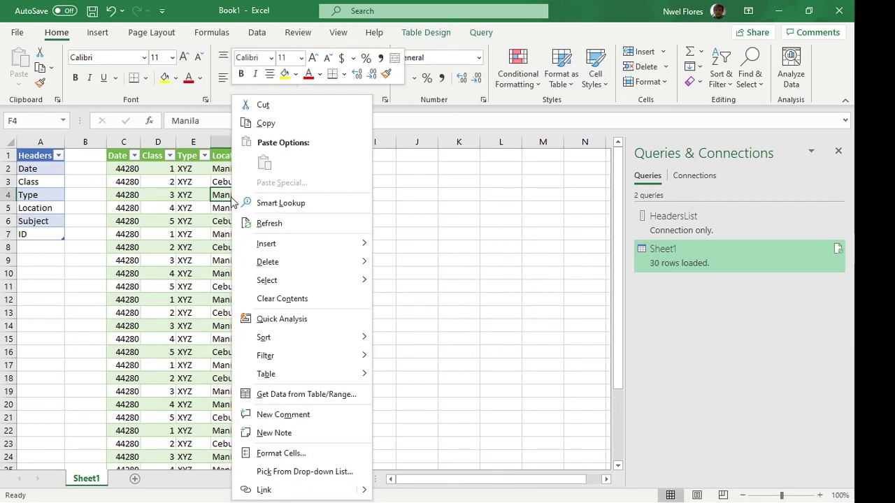
{"action": "left_click", "coordinate": [272, 222]}
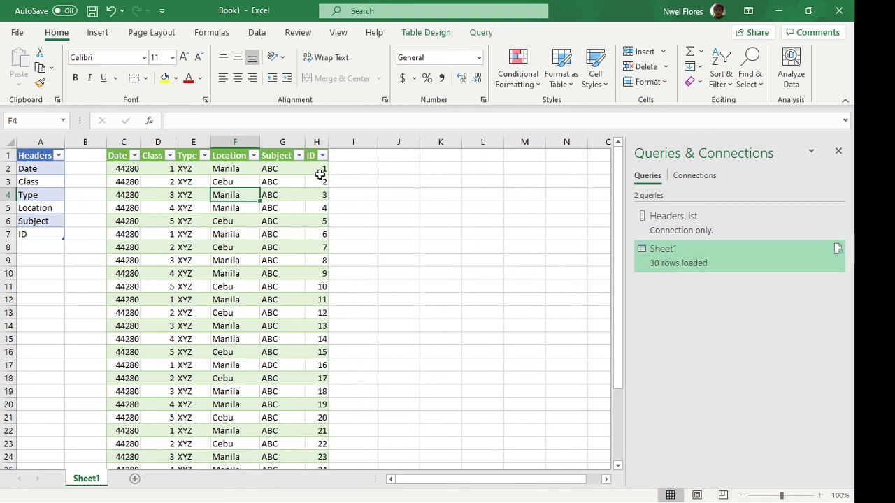
{"action": "left_click_drag", "start_coordinate": [317, 172], "coordinate": [318, 287]}
{"action": "left_click", "coordinate": [235, 286]}
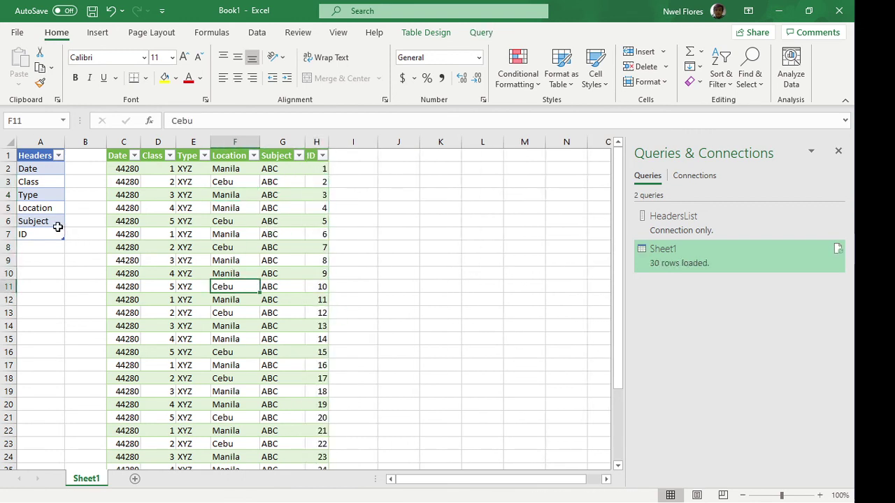
Step: Delete the Class and Type table rows from HeadersTable
{"action": "left_click_drag", "start_coordinate": [33, 182], "coordinate": [34, 199]}
{"action": "right_click", "coordinate": [33, 199]}
{"action": "mouse_move", "coordinate": [108, 264]}
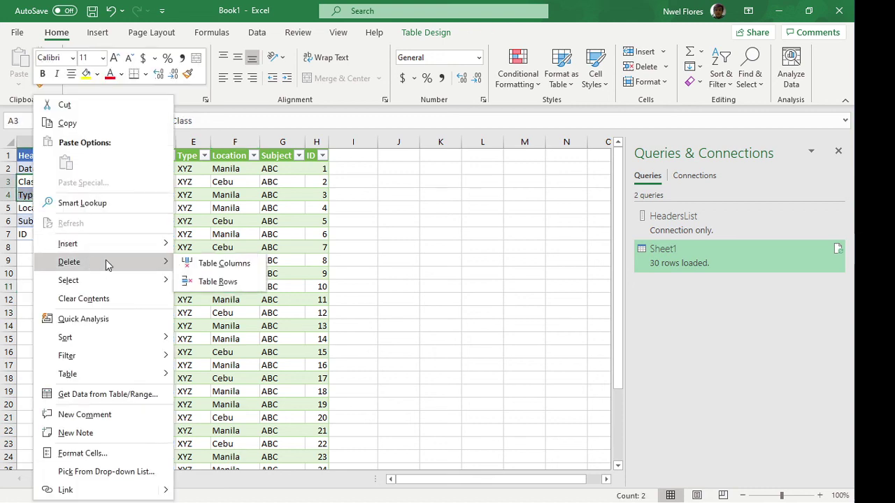
{"action": "left_click", "coordinate": [223, 281]}
Step: Refresh the query table so it shows only Date, Location, Subject and ID
{"action": "left_click", "coordinate": [206, 222]}
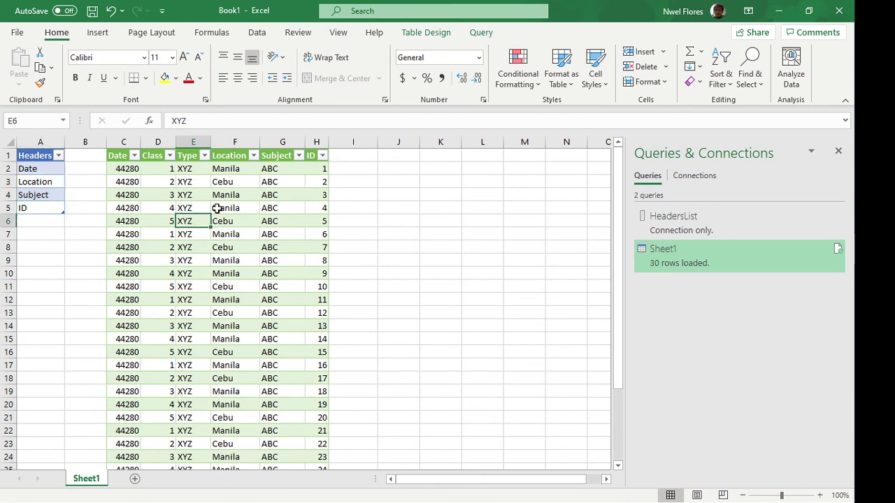
{"action": "right_click", "coordinate": [243, 196]}
{"action": "left_click", "coordinate": [283, 229]}
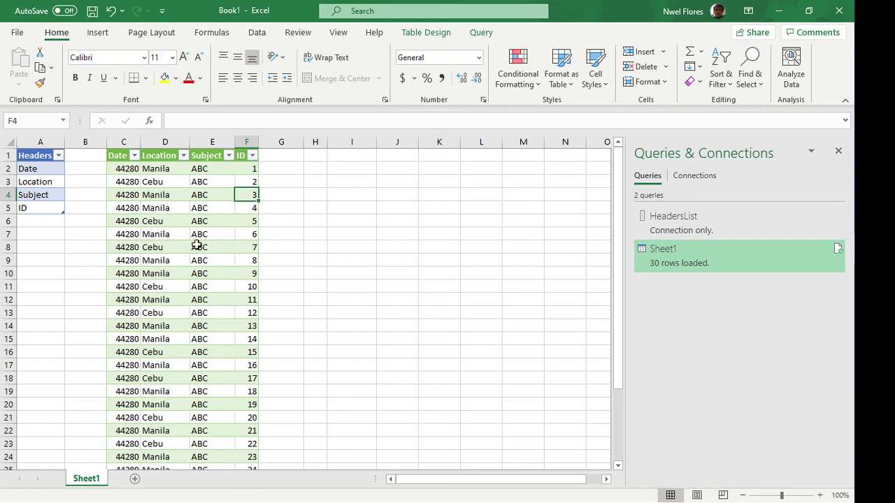
{"action": "left_click_drag", "start_coordinate": [246, 286], "coordinate": [159, 236]}
{"action": "left_click", "coordinate": [169, 208]}
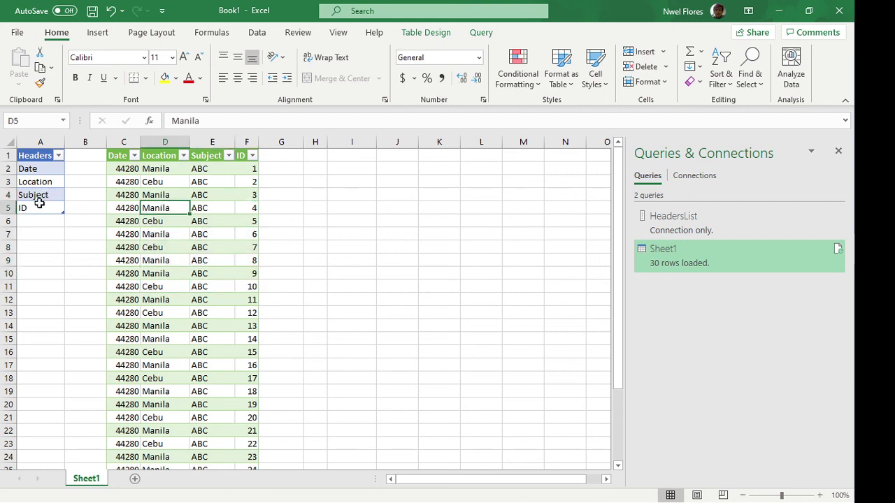
{"action": "left_click_drag", "start_coordinate": [37, 205], "coordinate": [40, 168]}
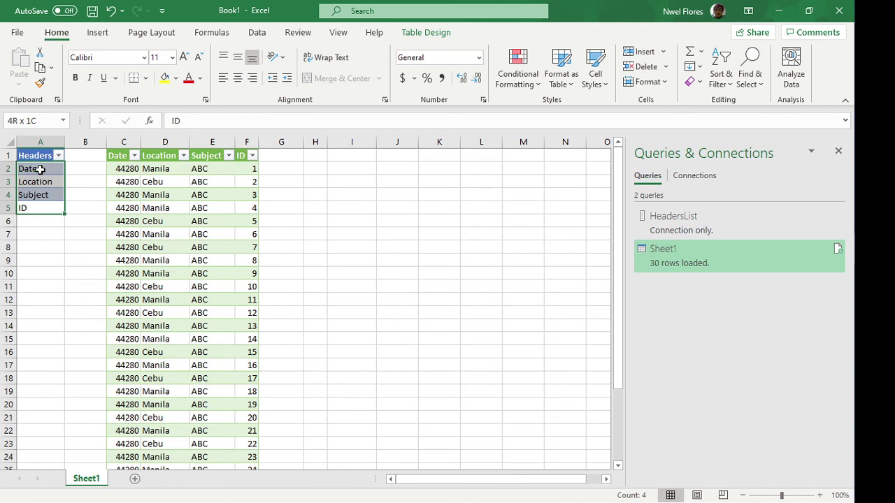
{"action": "left_click", "coordinate": [195, 285]}
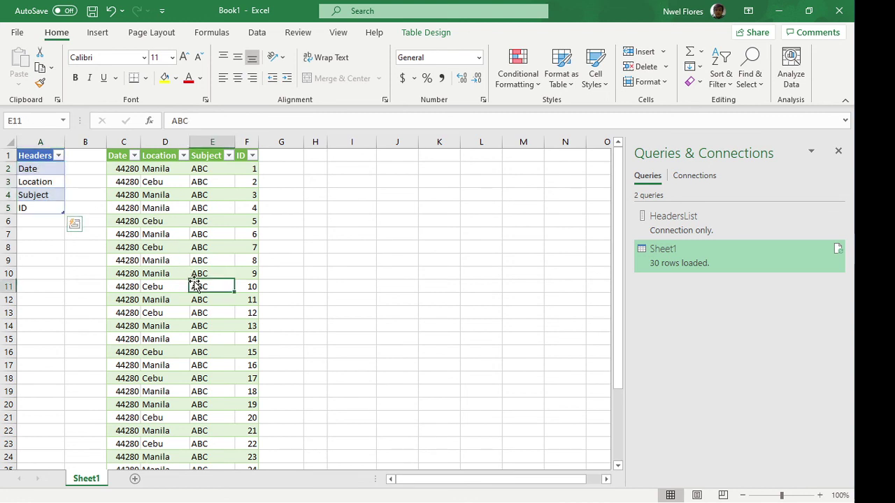